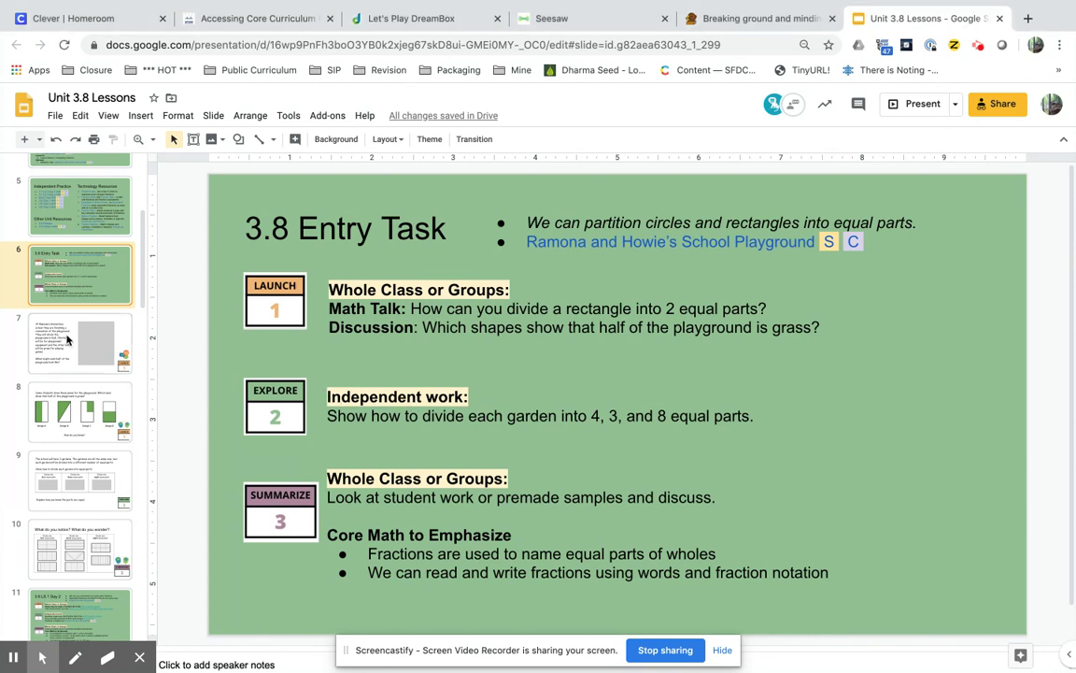
Review slides 7 through 9 of the Unit 3.8 lesson deck, ending at the three-gardens task, and switch to Seesaw.
left_click(67, 345)
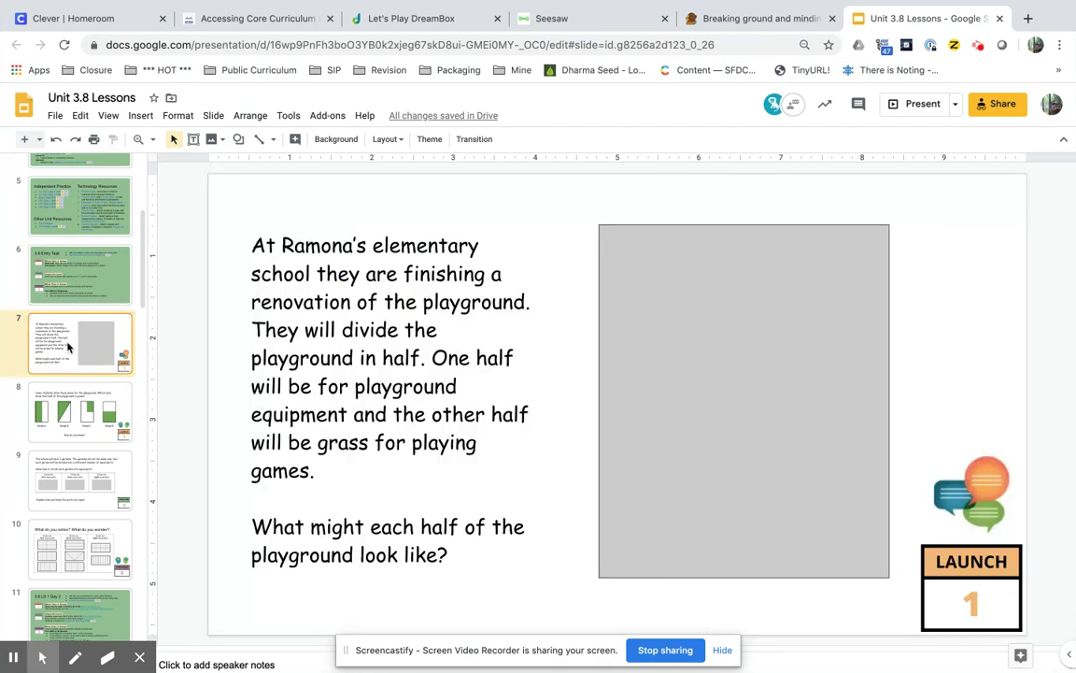
key("Down")
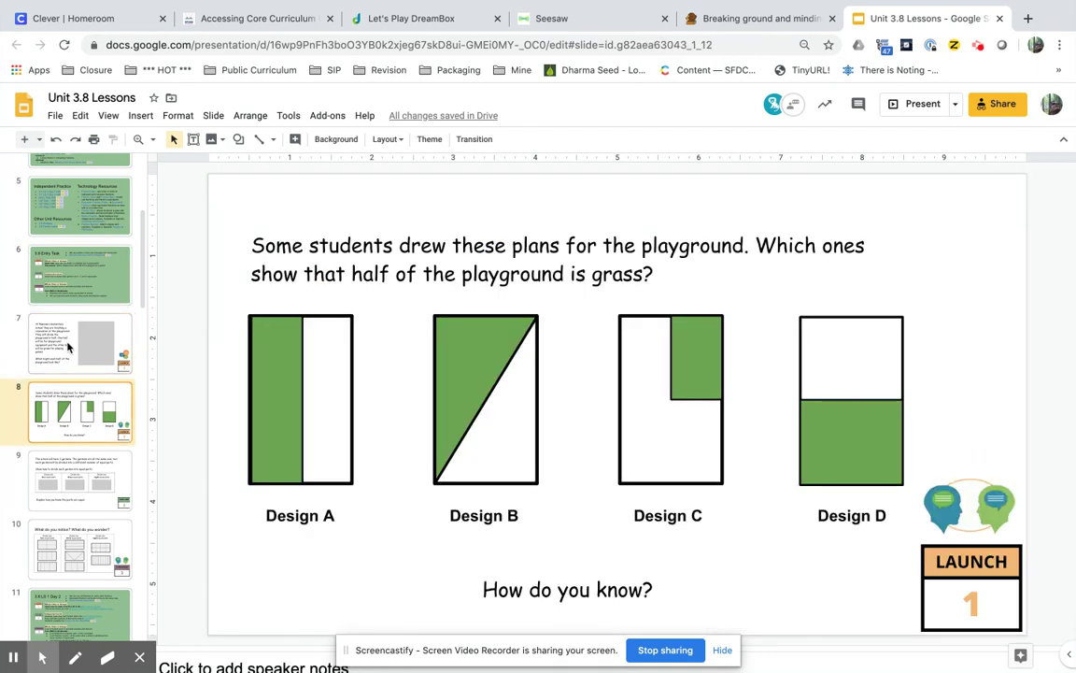
key("Down")
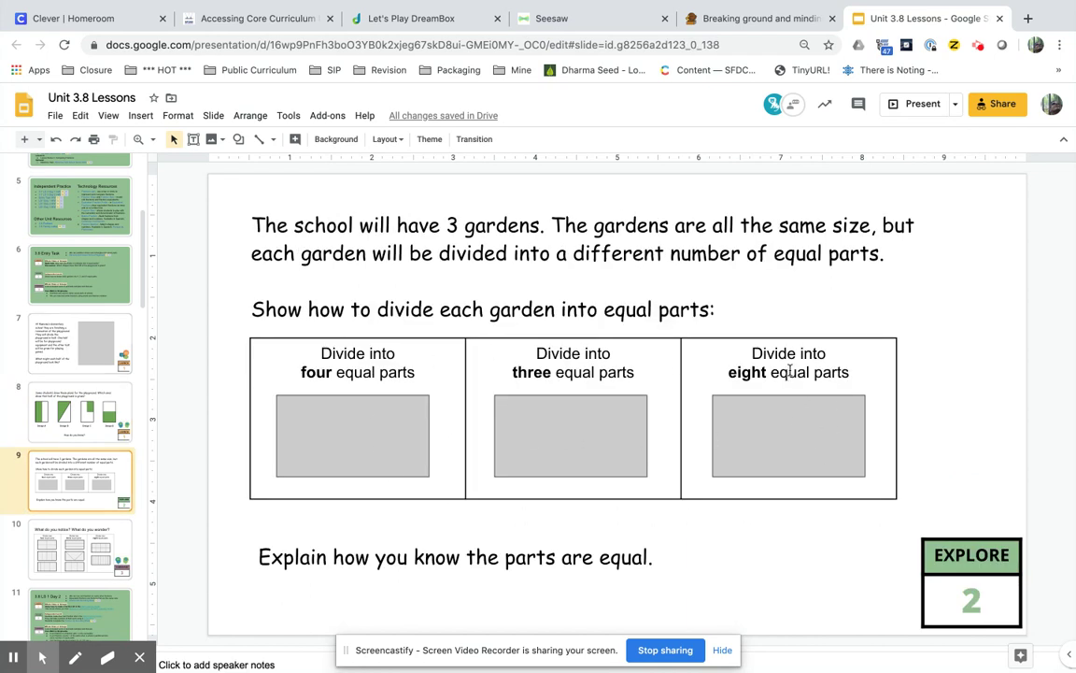
left_click(579, 23)
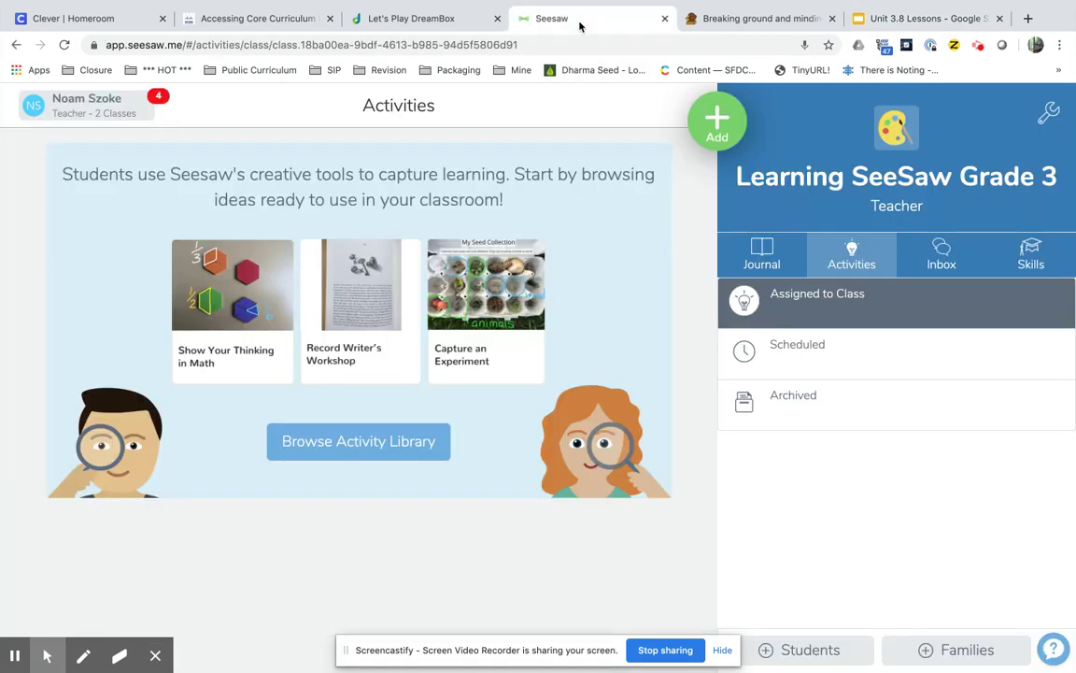
left_click(727, 144)
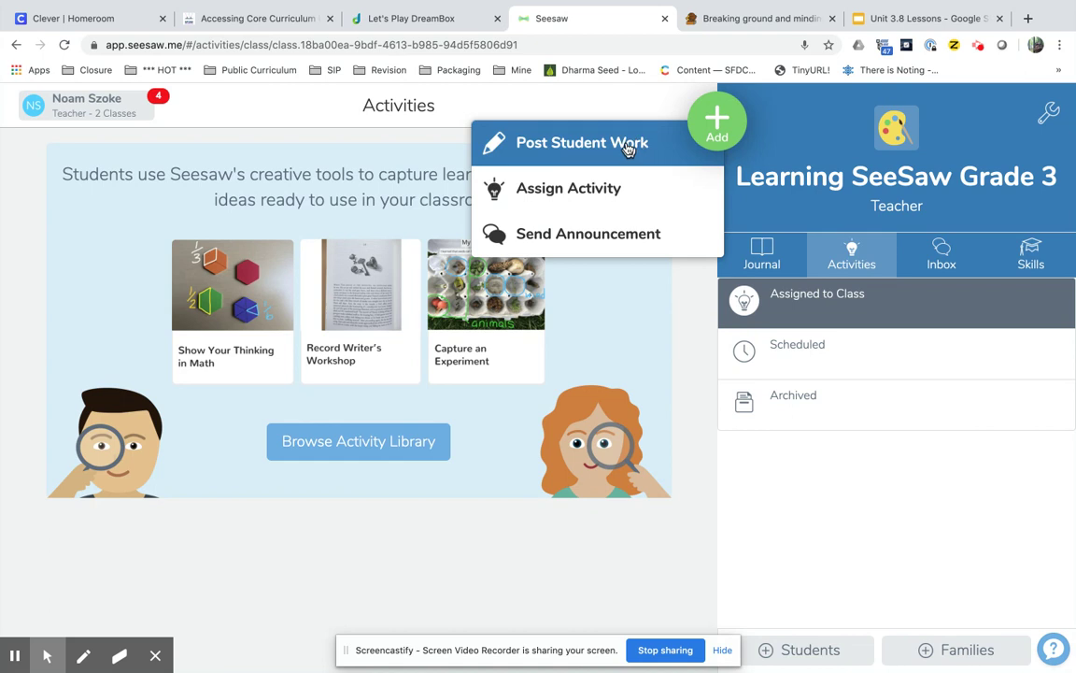
left_click(628, 148)
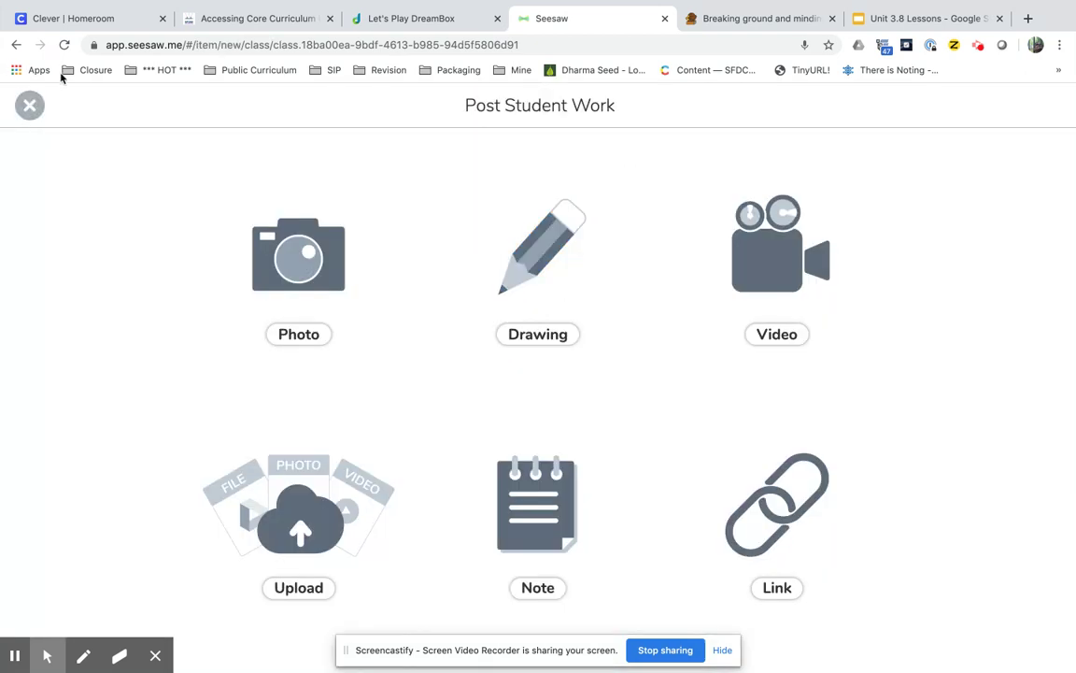
left_click(29, 105)
Create a new activity to assign to the class and name it "Dividing up Playgrounds".
left_click(746, 137)
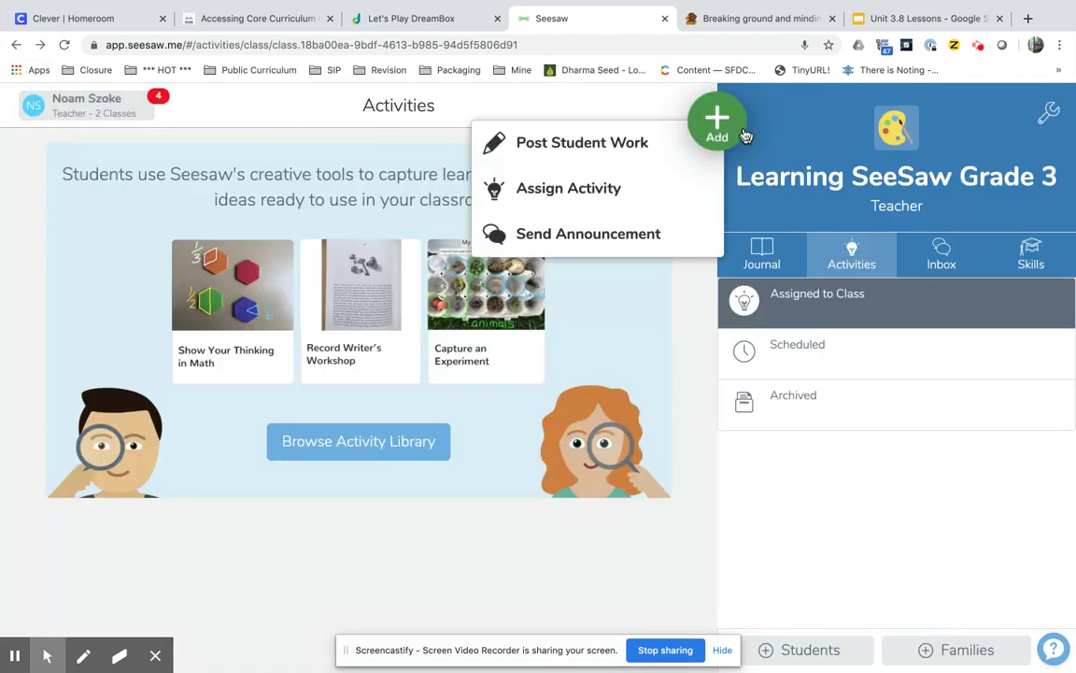
left_click(584, 205)
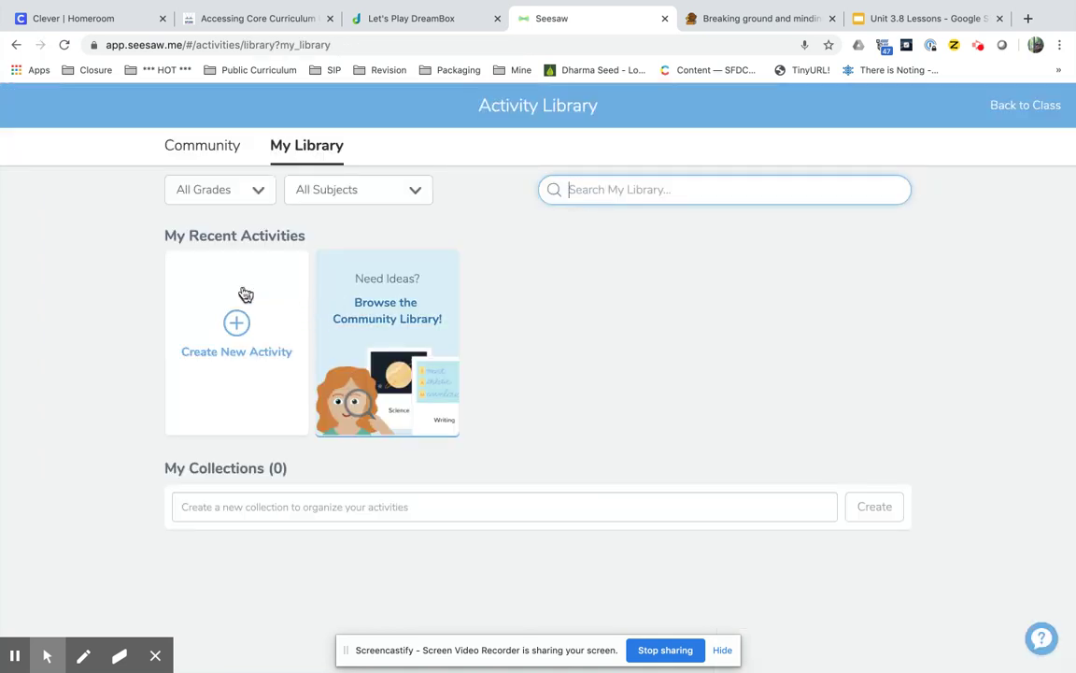
left_click(241, 319)
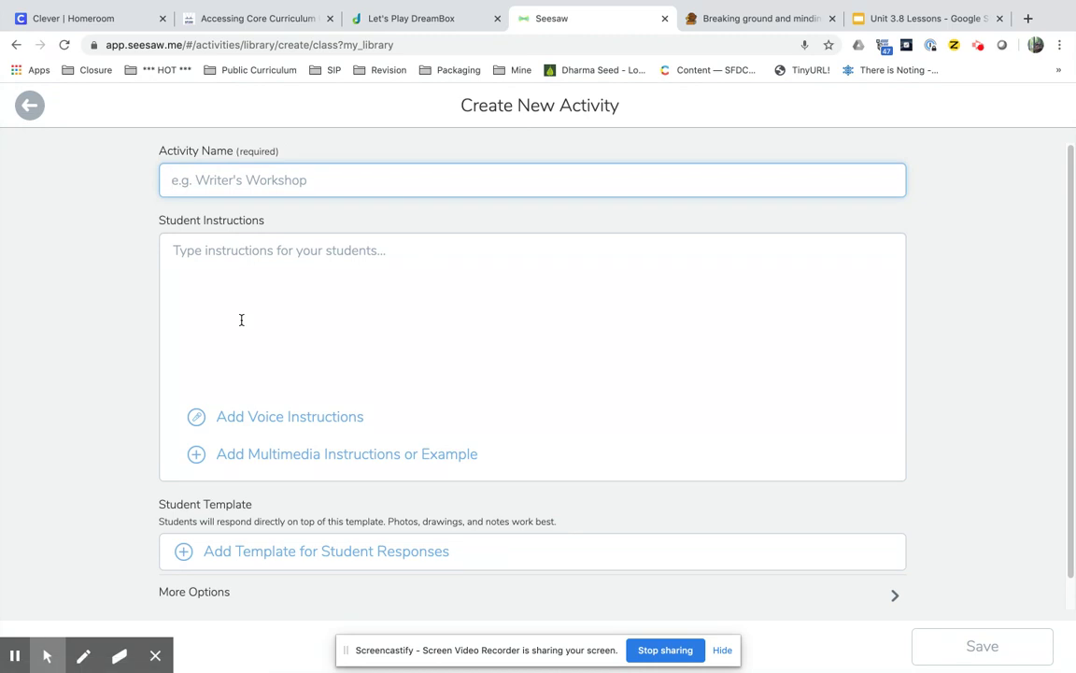
type("Dividing up Playgrounds")
left_click(239, 221)
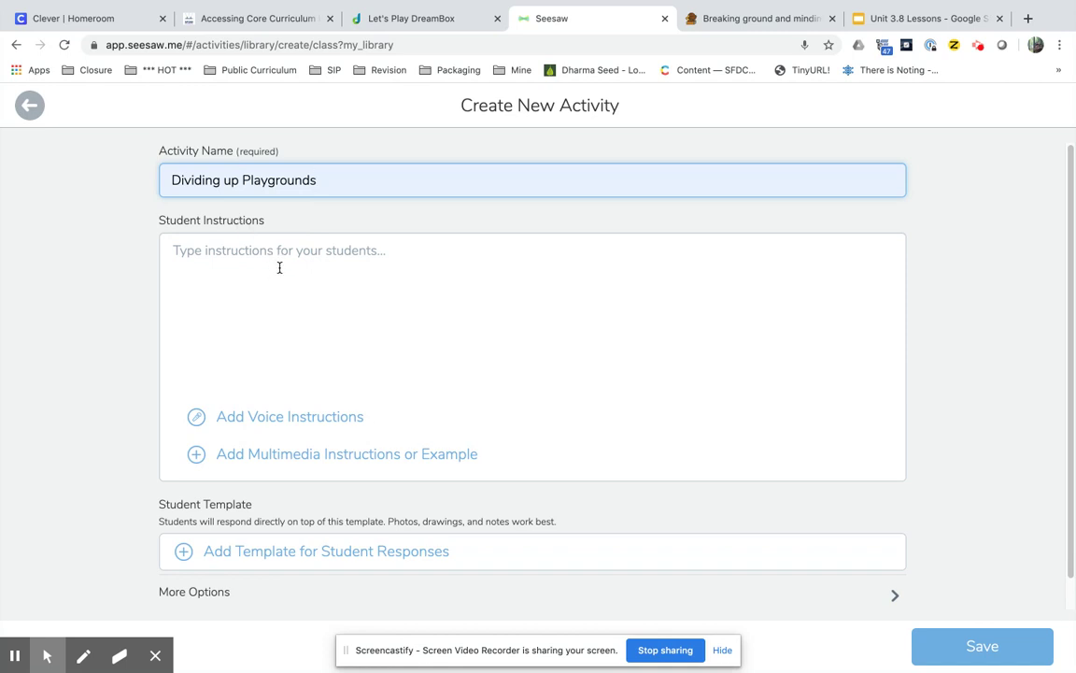
Copy the three-gardens text through "Show how to divide each garden into equal parts:" from slide 9 into the Seesaw student instructions.
left_click(906, 18)
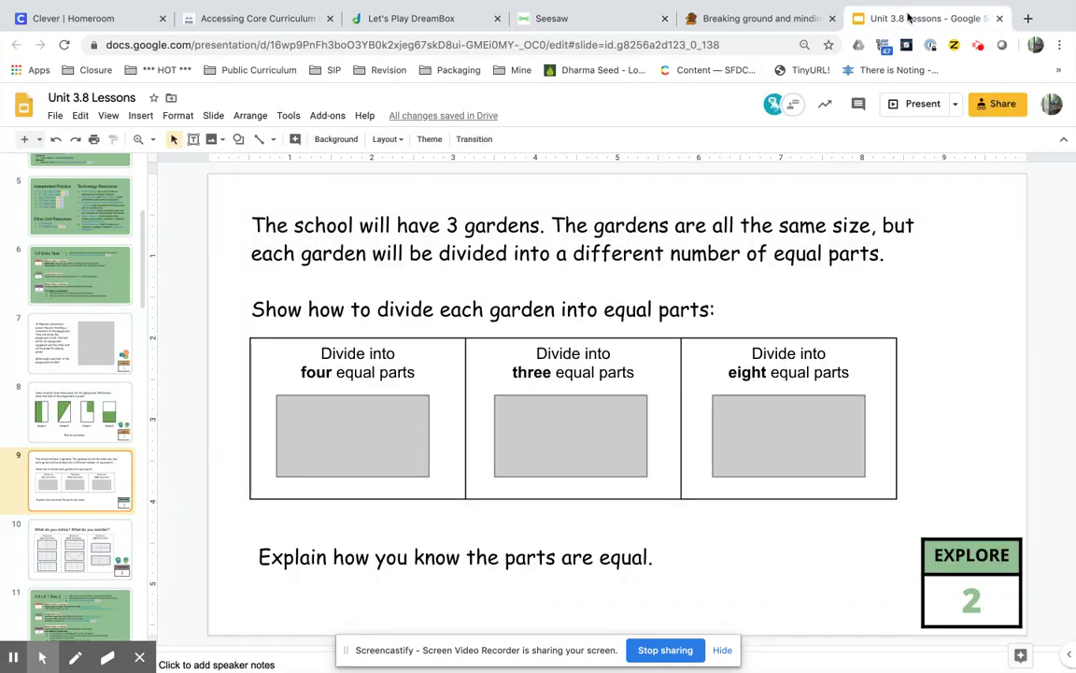
left_click_drag(254, 227, 355, 254)
left_click(731, 312, "shift")
key("ctrl+c")
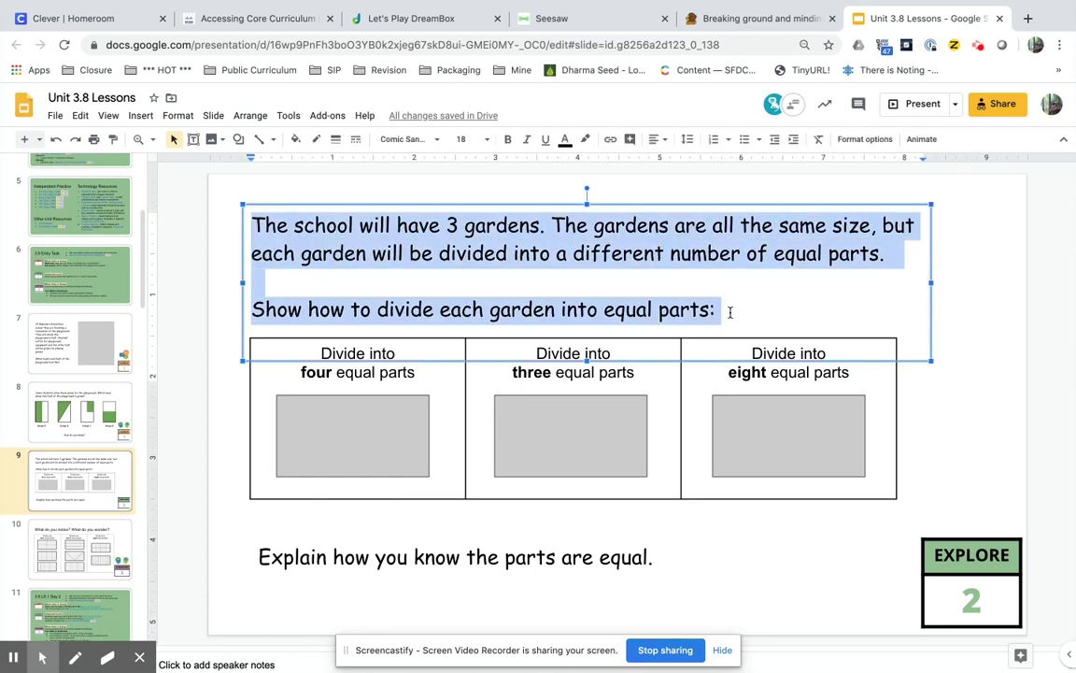
left_click(552, 20)
left_click(309, 314)
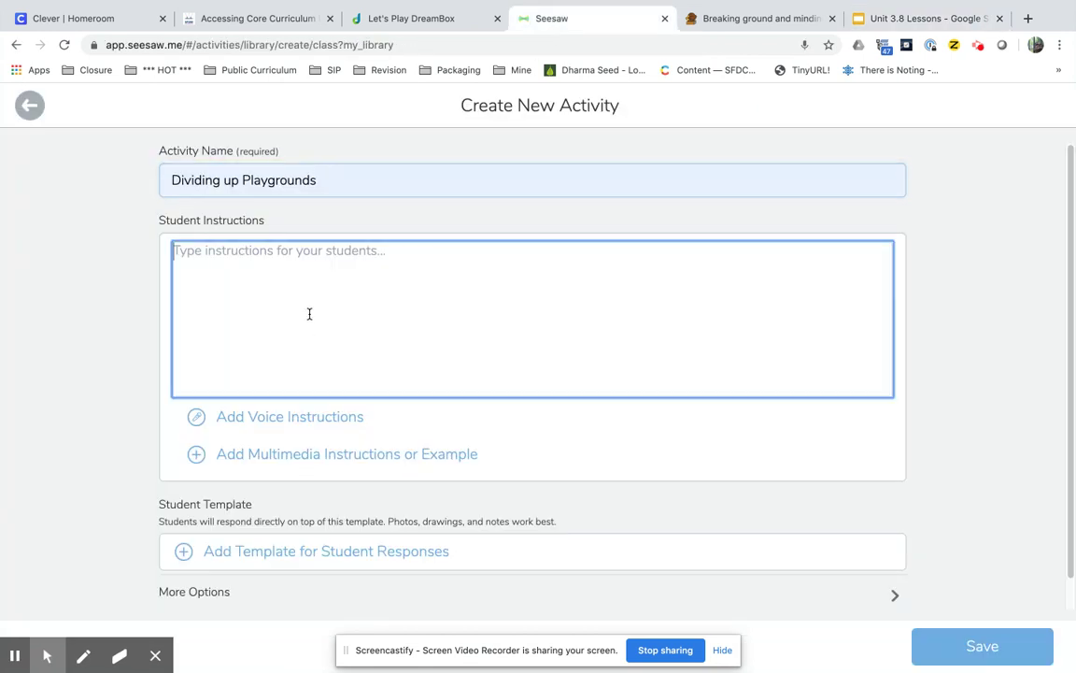
key("ctrl+v")
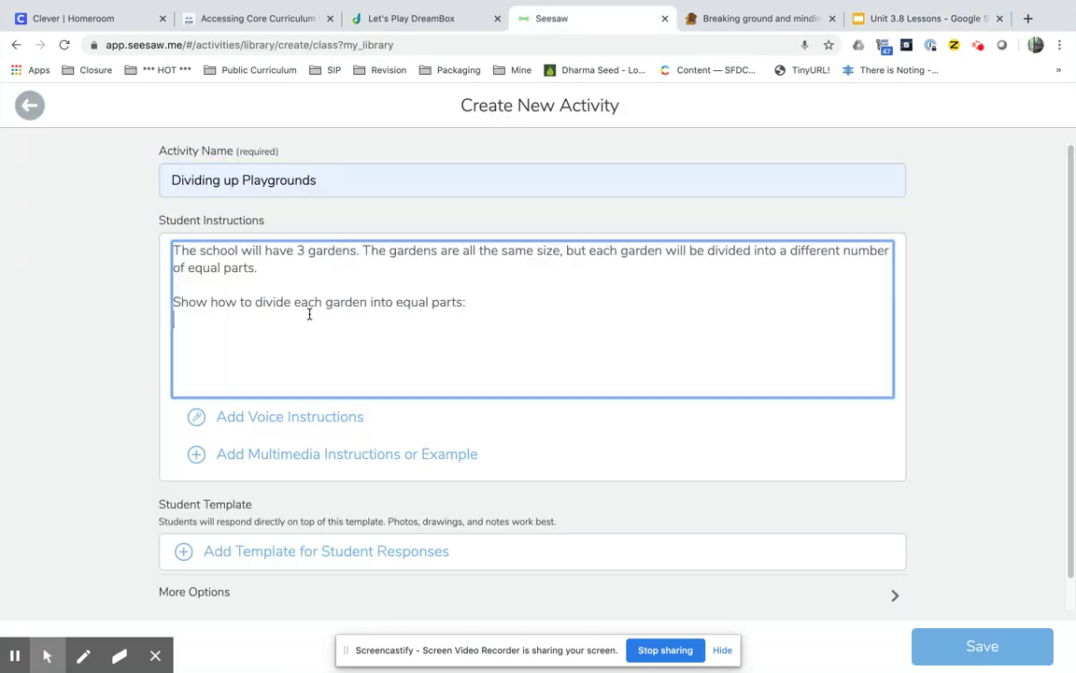
Start adding a multimedia example to the activity and capture a screenshot of the "Divide into four equal parts" garden on slide 9 in Google Slides.
left_click(339, 463)
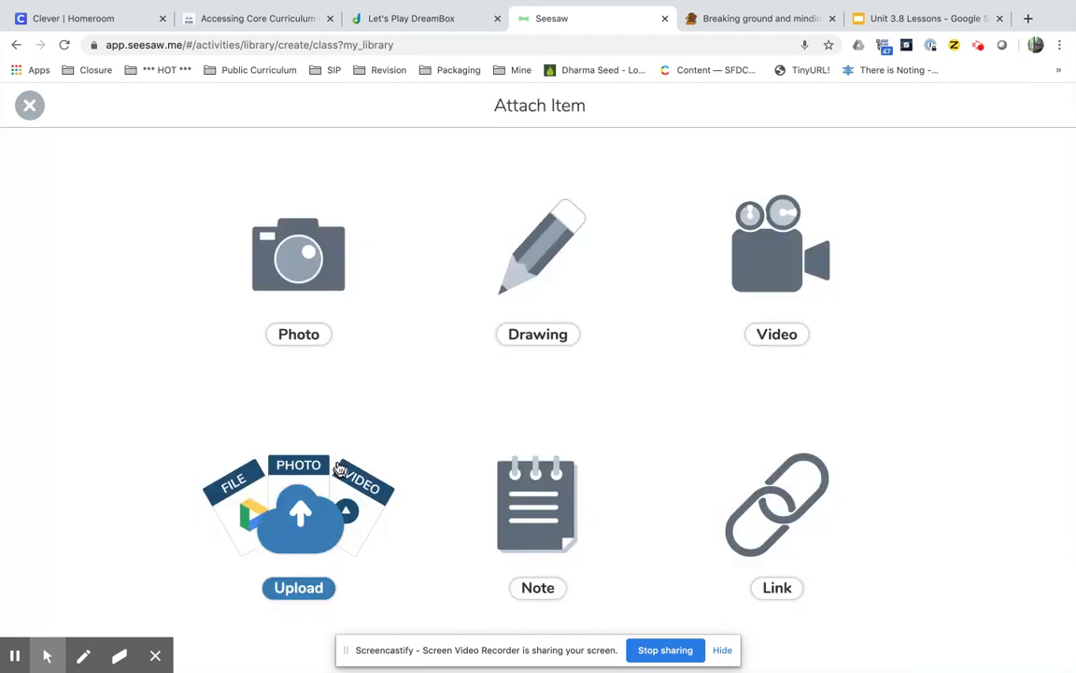
left_click(911, 18)
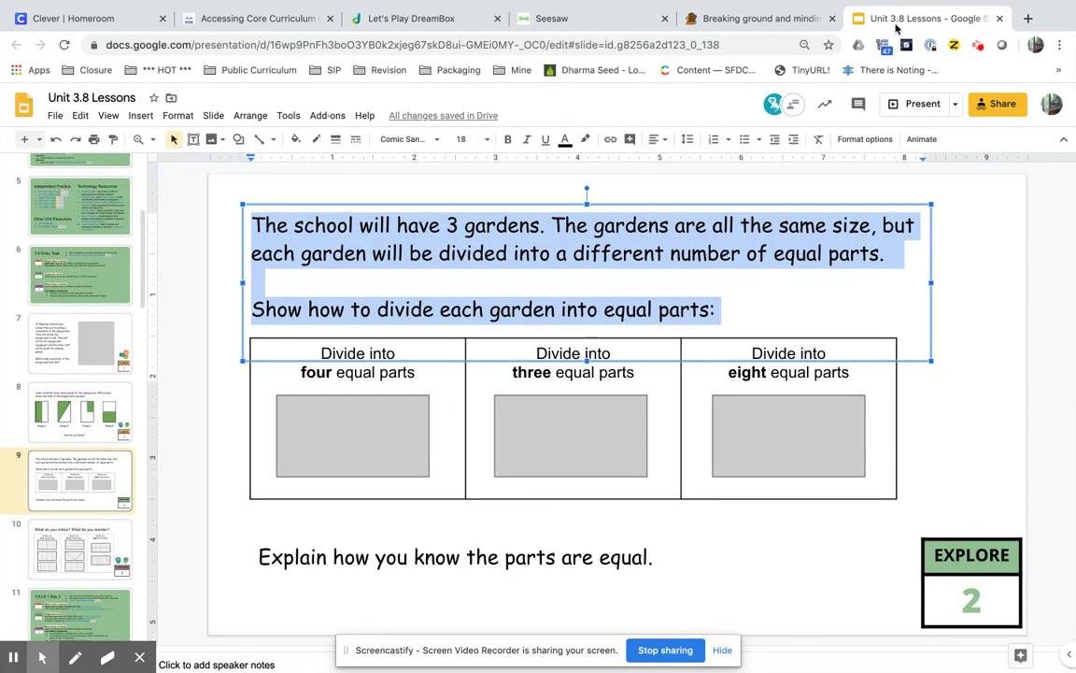
left_click(668, 527)
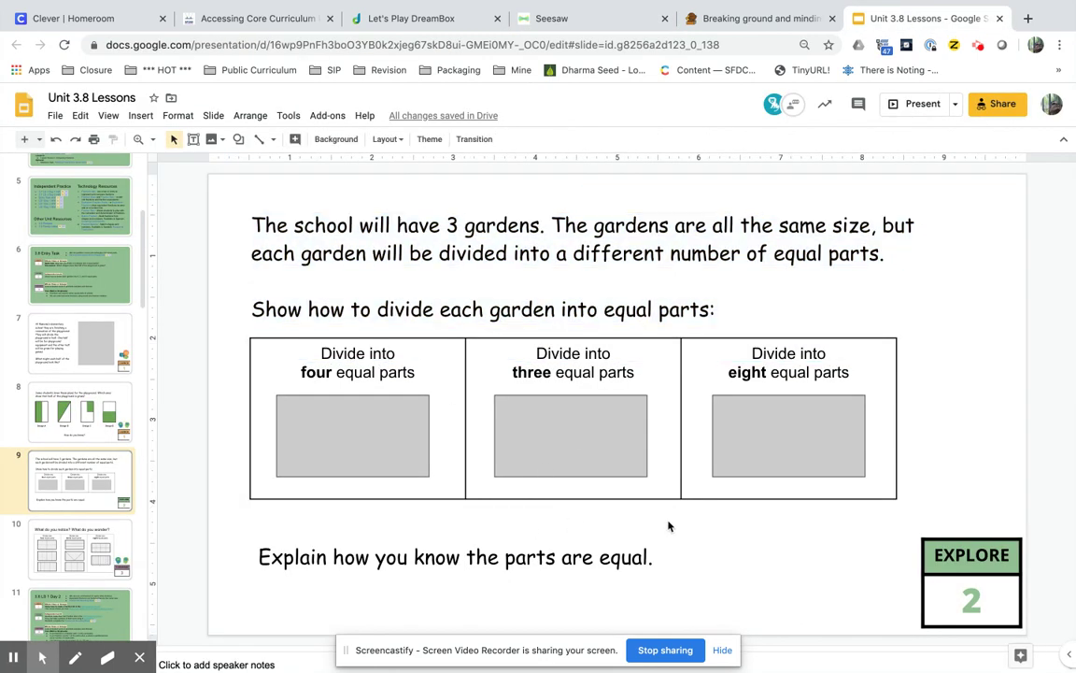
key("super+shift+4")
mouse_move(261, 342)
left_mouse_down()
mouse_move(371, 439)
mouse_move(432, 474)
left_mouse_up()
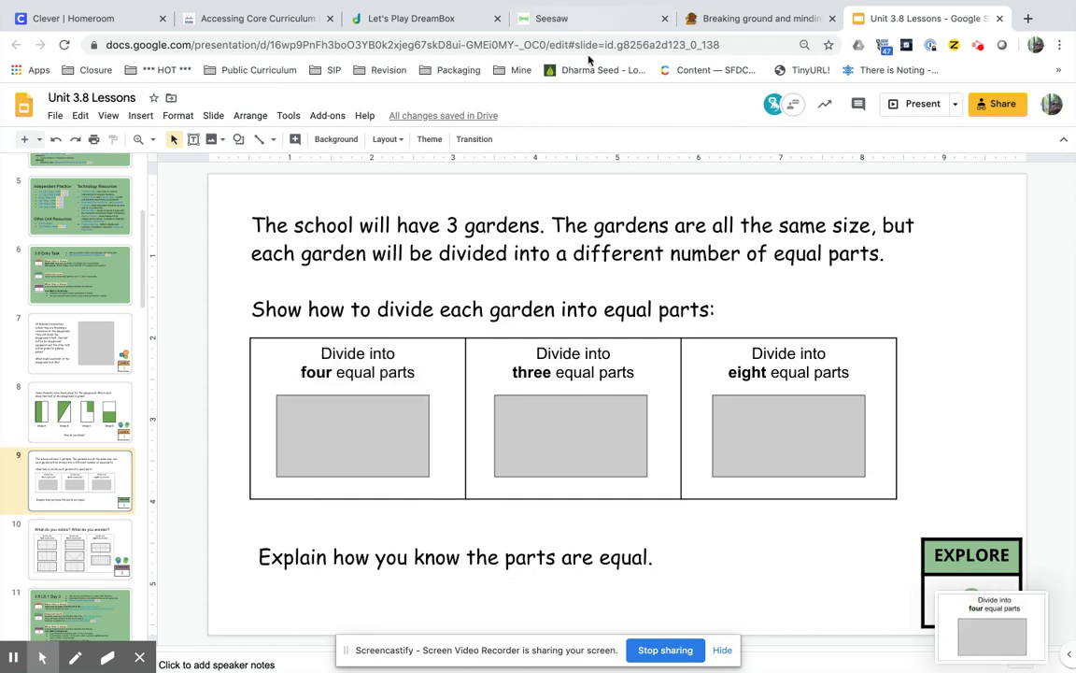
Upload the new garden screenshot from the Desktop to the Seesaw activity as its example image.
left_click(551, 19)
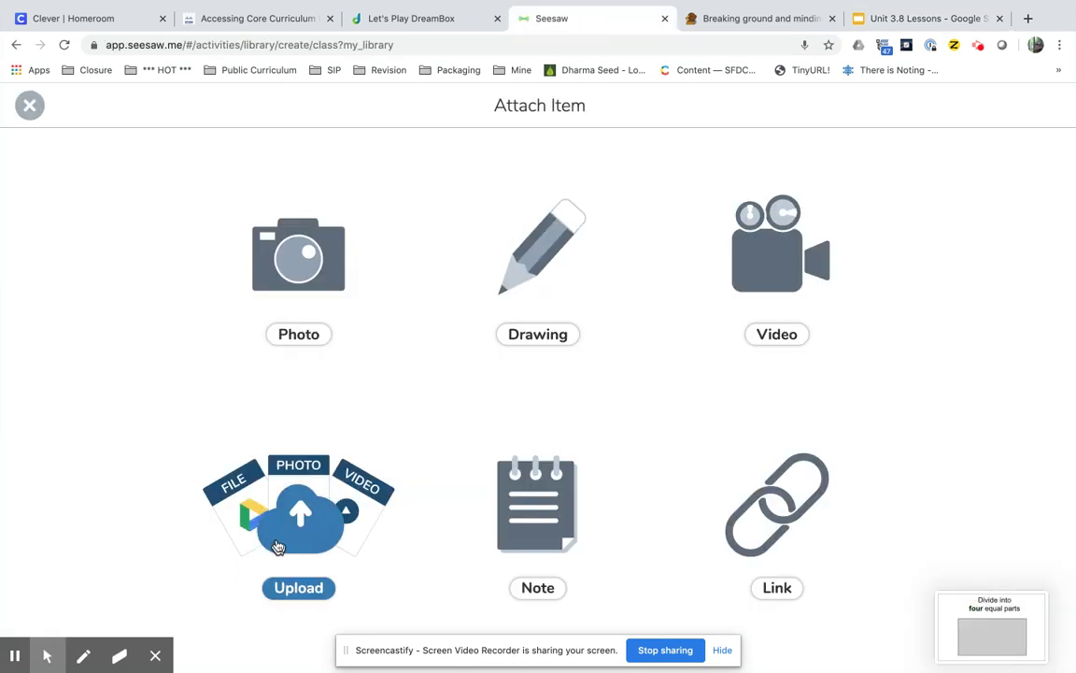
left_click(249, 495)
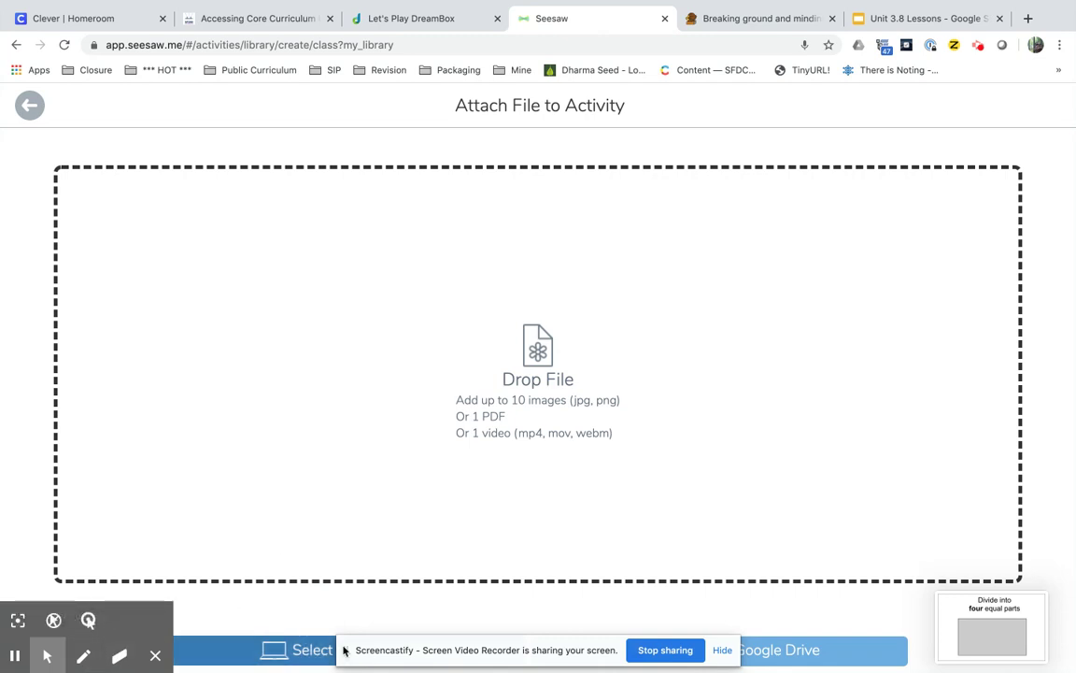
left_click(272, 657)
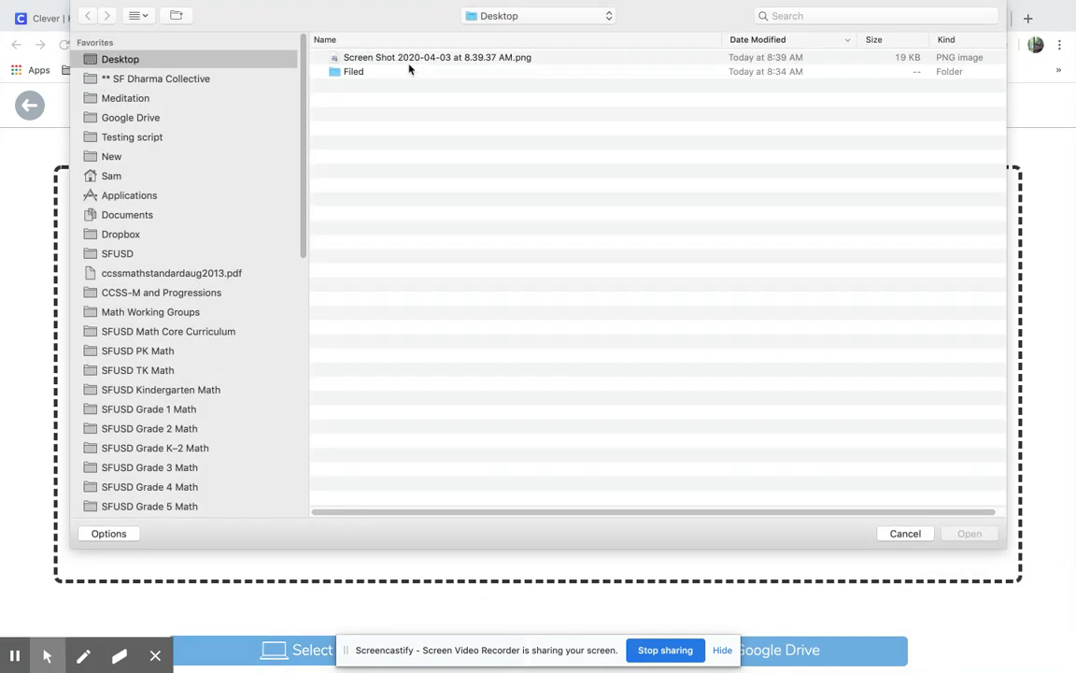
double_click(414, 58)
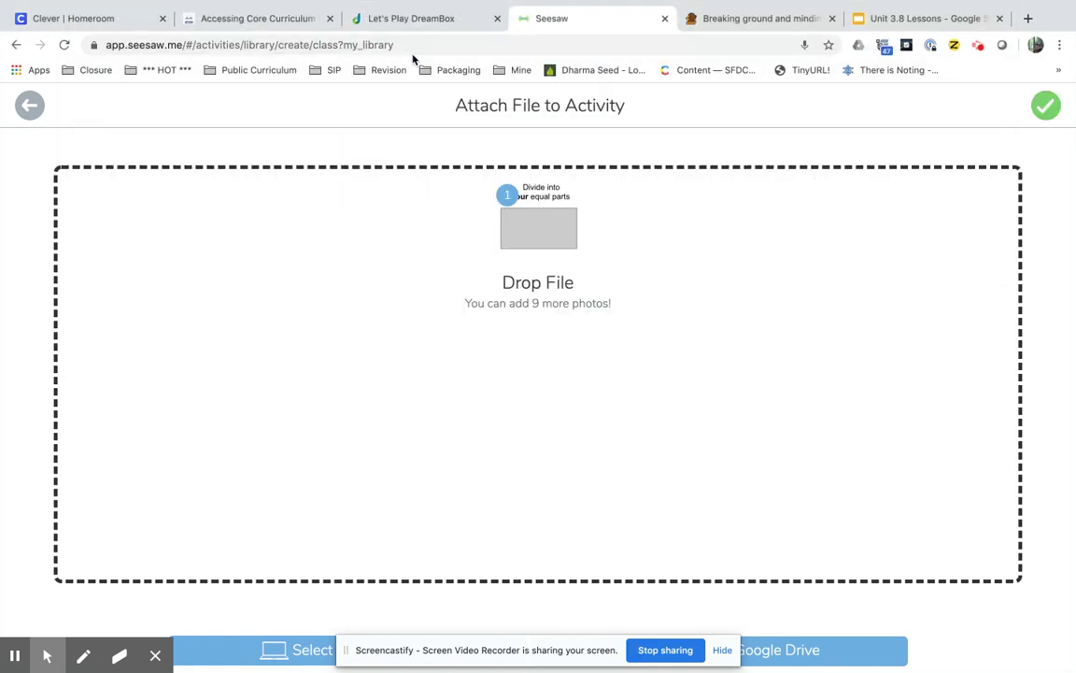
left_click(1046, 105)
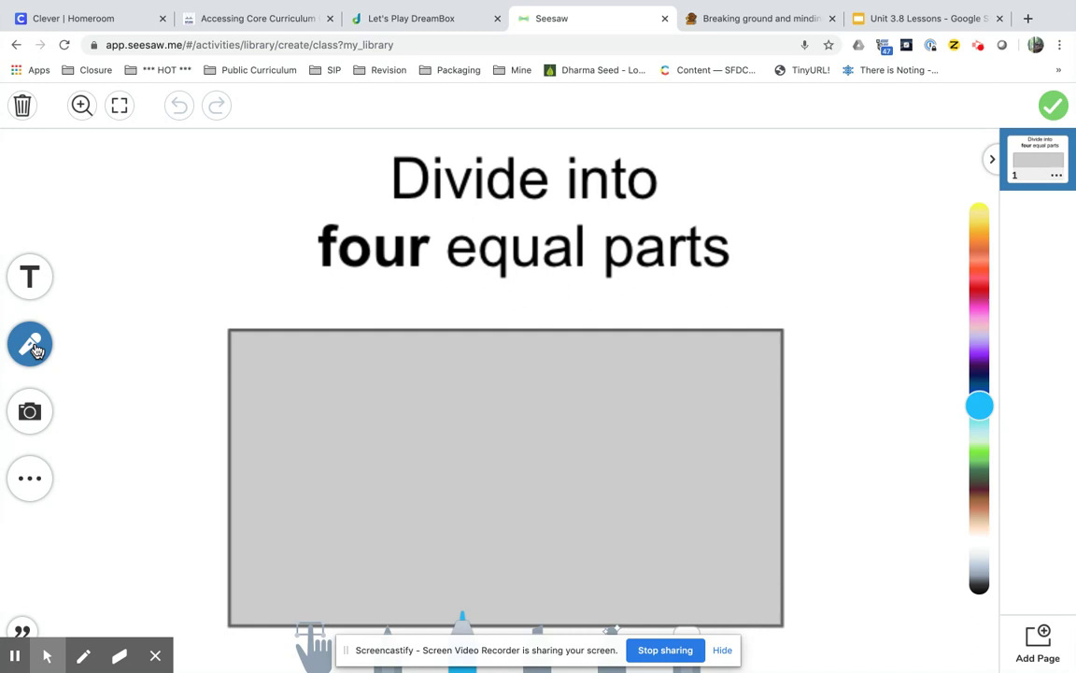
Start a voice recording on the example and draw medium-thick blue vertical and horizontal lines dividing the rectangle into four parts.
left_click(31, 346)
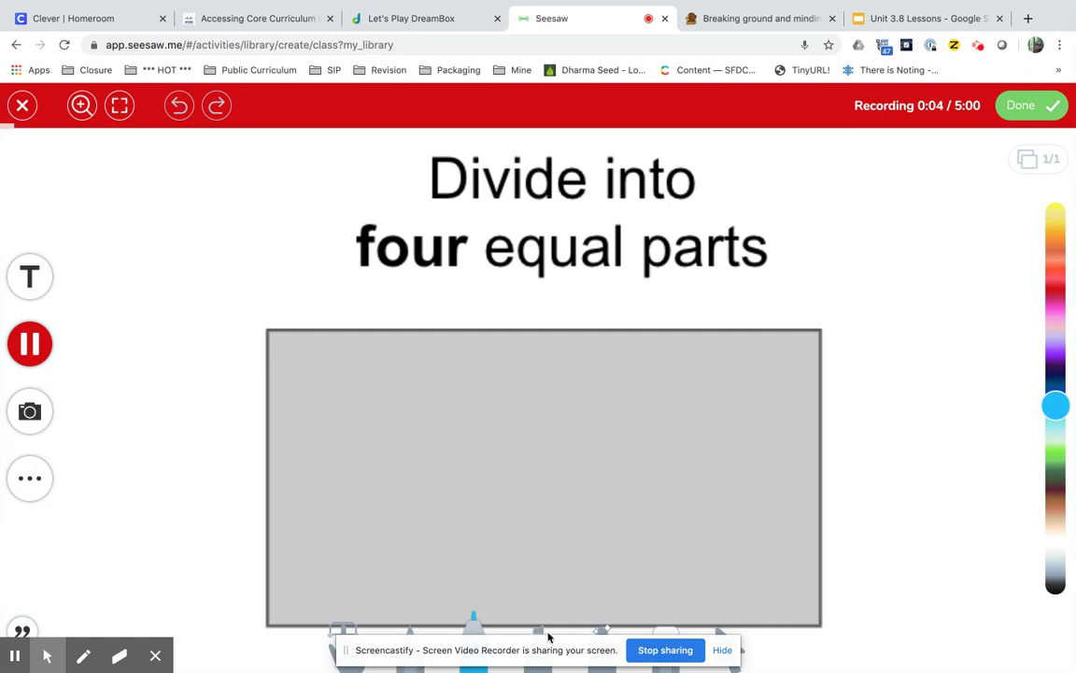
left_click(475, 630)
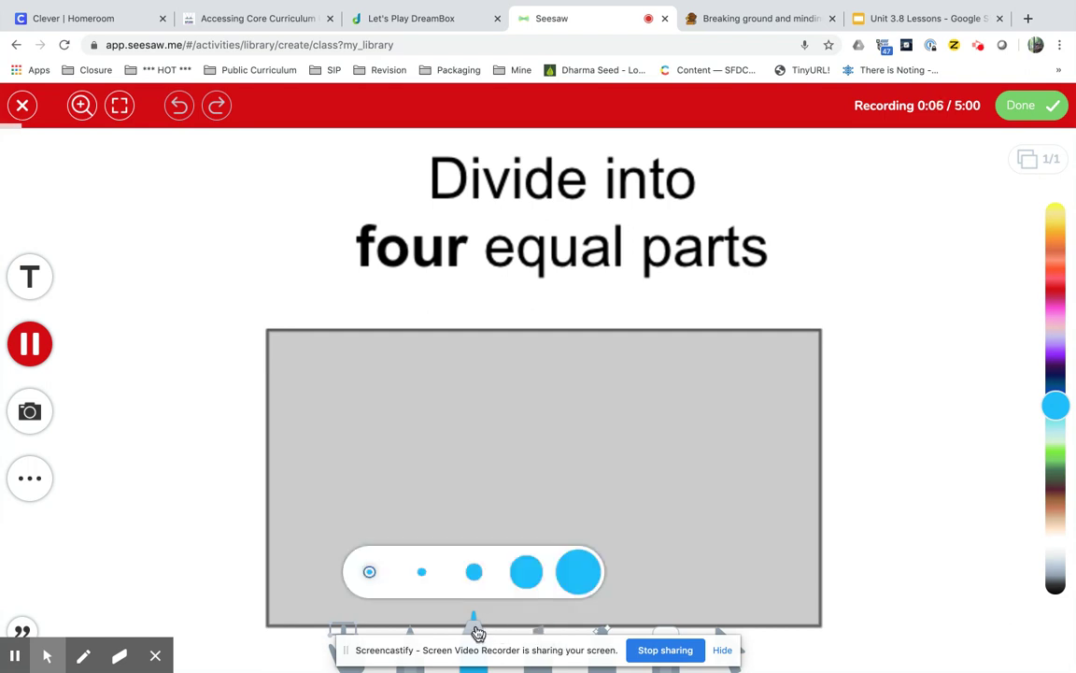
left_click(475, 576)
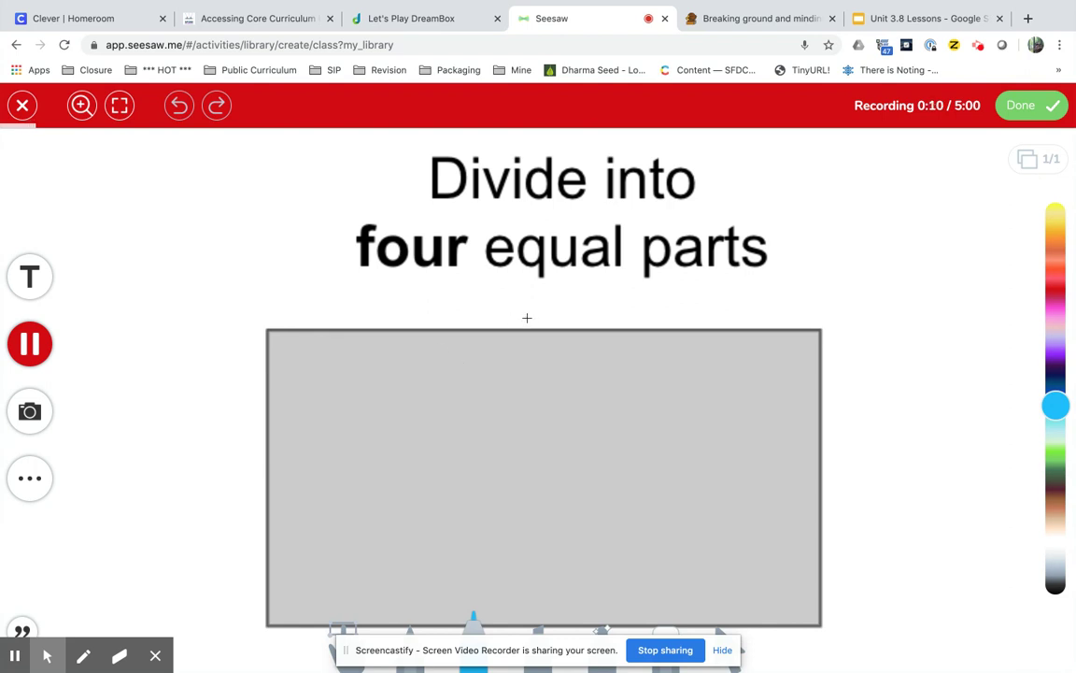
left_click_drag(527, 318, 540, 628)
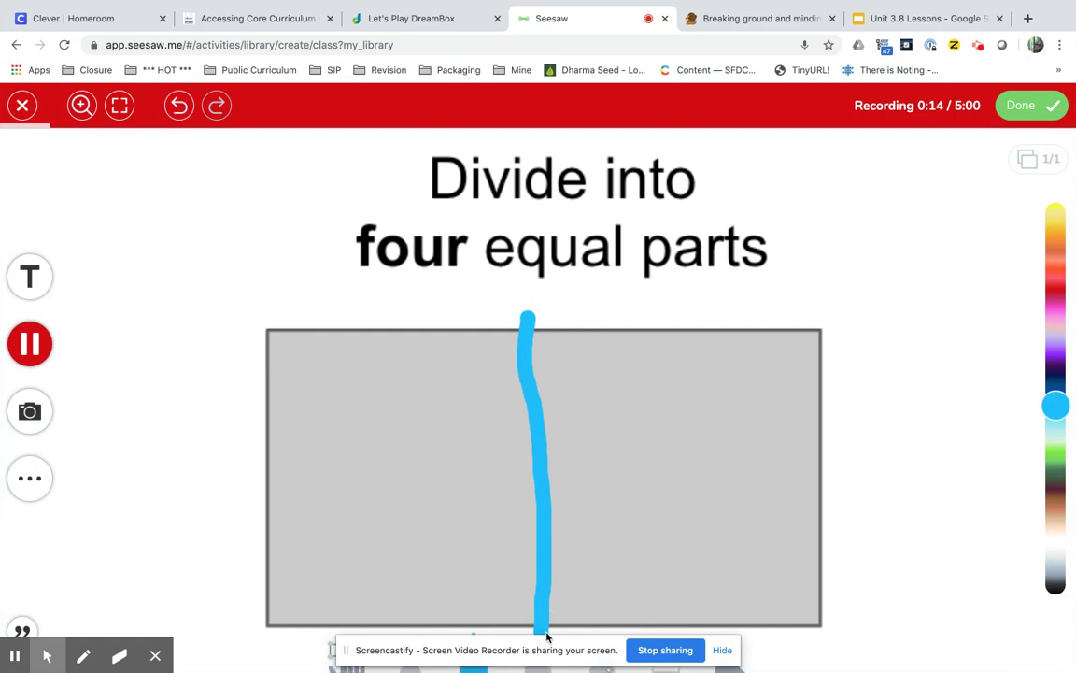
mouse_move(243, 474)
left_mouse_down()
mouse_move(533, 490)
mouse_move(891, 455)
left_mouse_up()
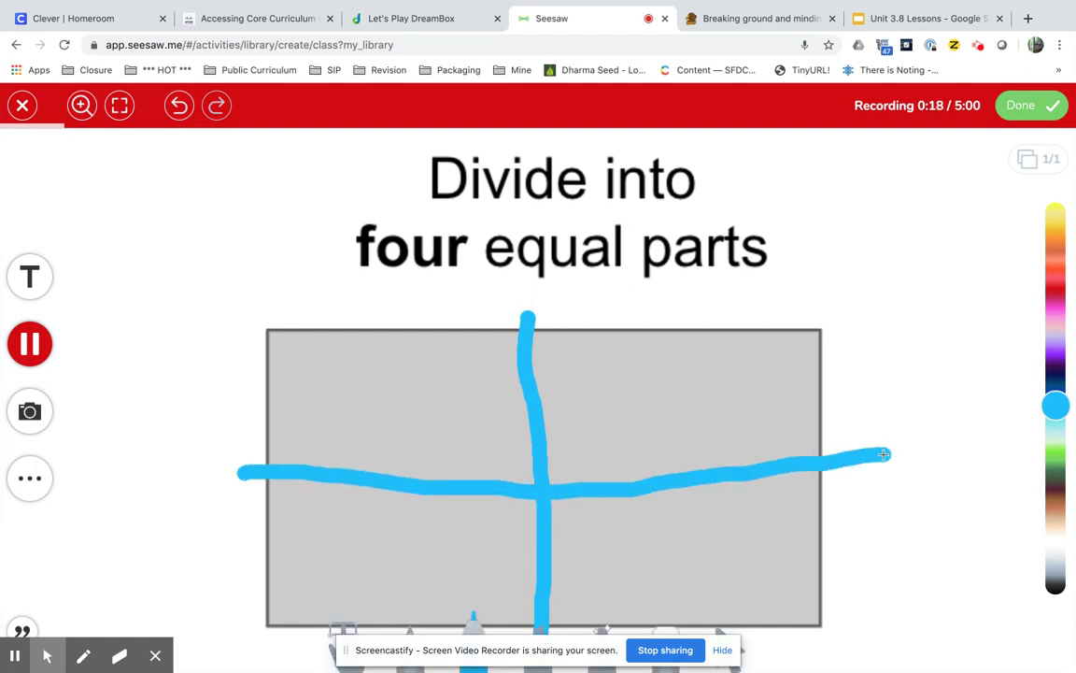
Mark each of the four parts with a blue dot, finish the recording and attach the example to the activity.
left_click(431, 404)
left_click(686, 414)
left_click(413, 550)
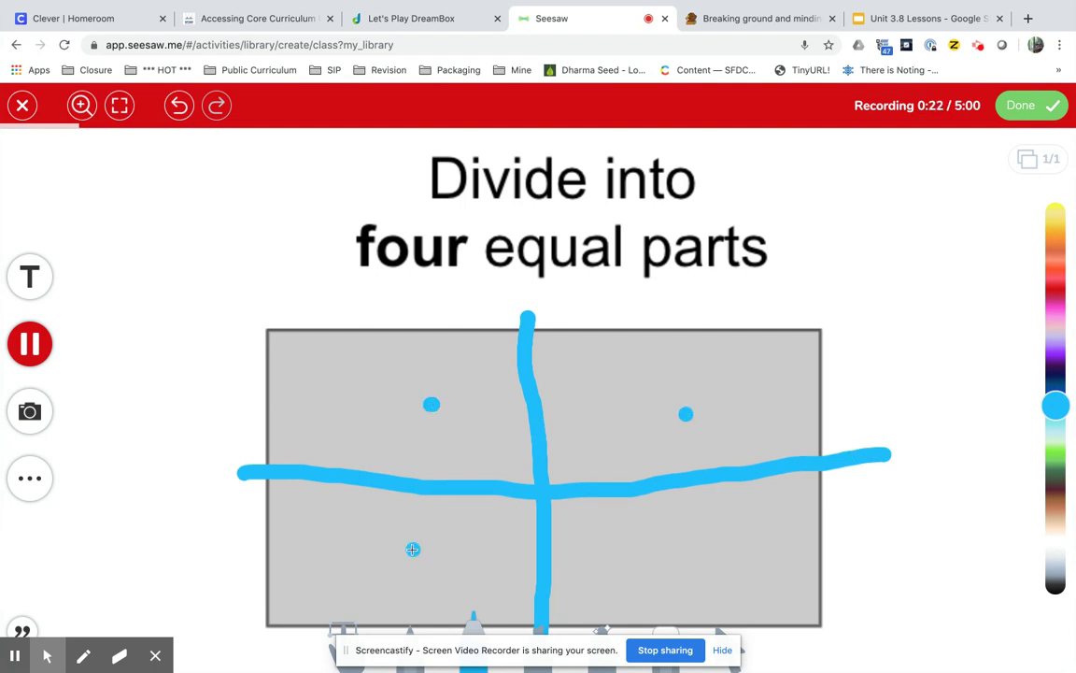
left_click(675, 565)
left_click(1048, 105)
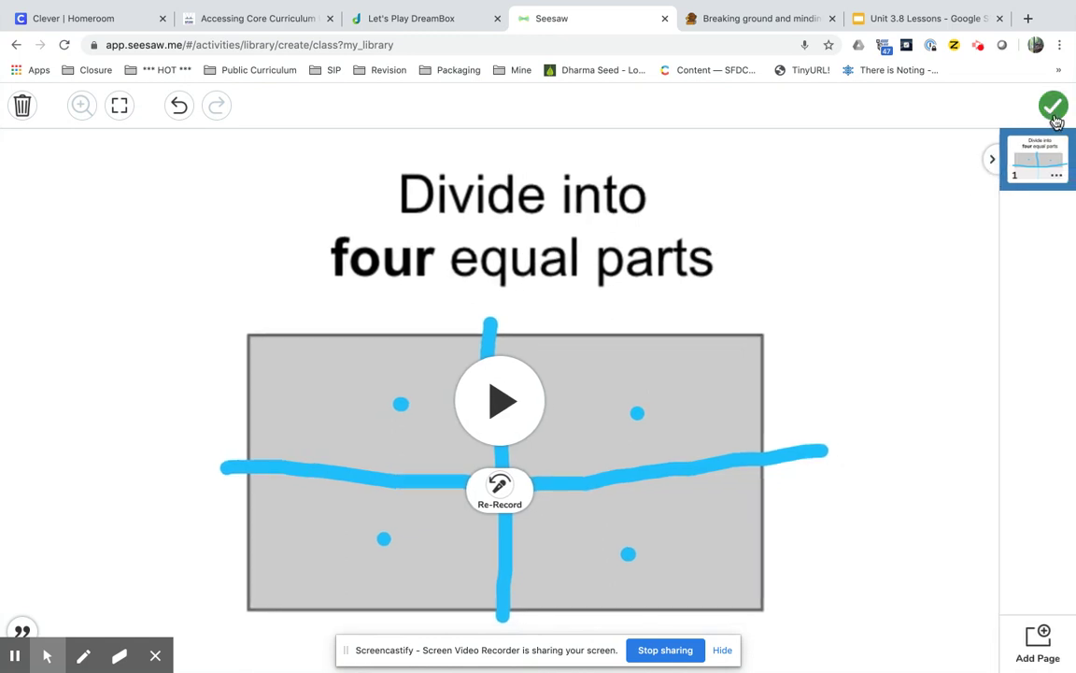
left_click(1053, 107)
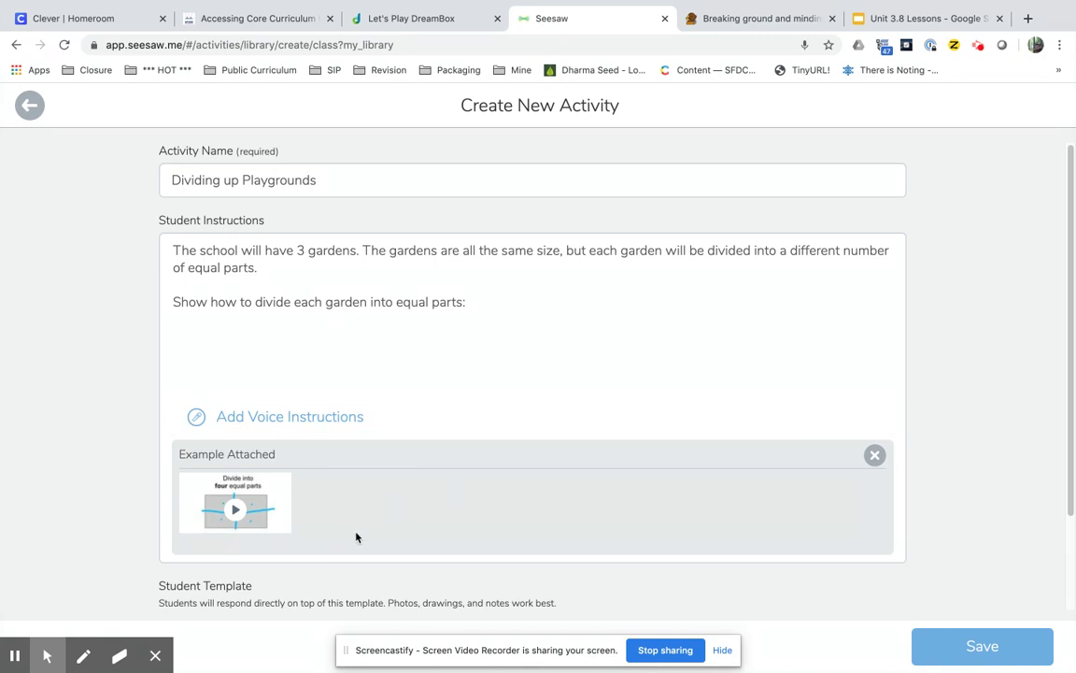
Switch to the Unit 3.8 Lessons deck in Google Slides and open the linked Ramona and Howie's School Playground student document from slide 6.
scroll(355, 537, "down", 3)
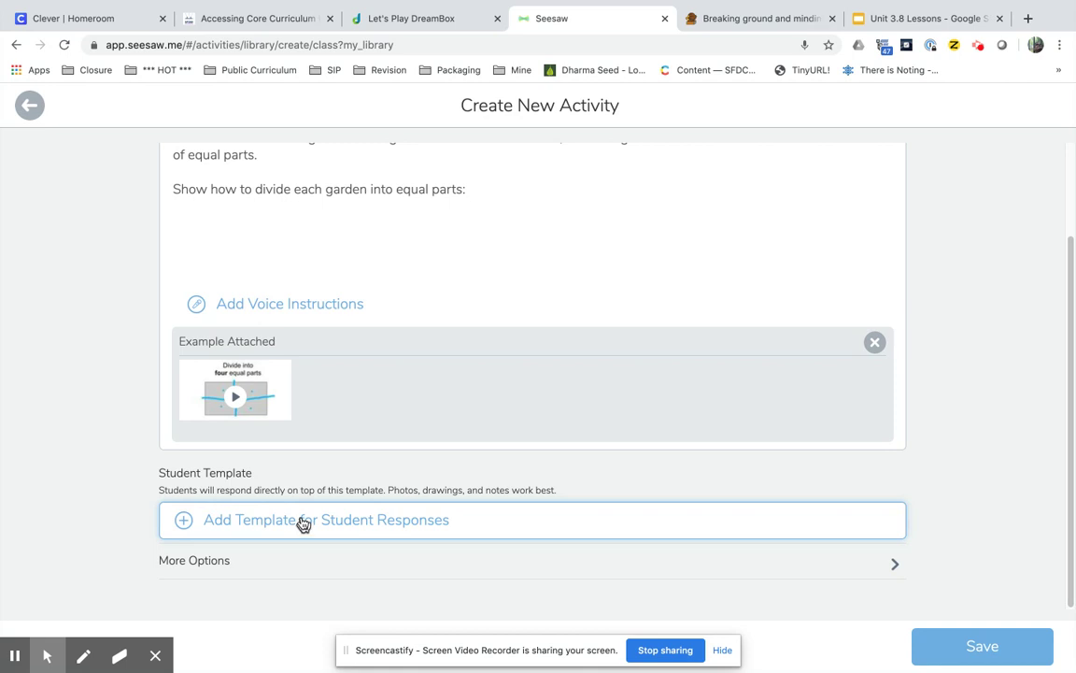
left_click(864, 21)
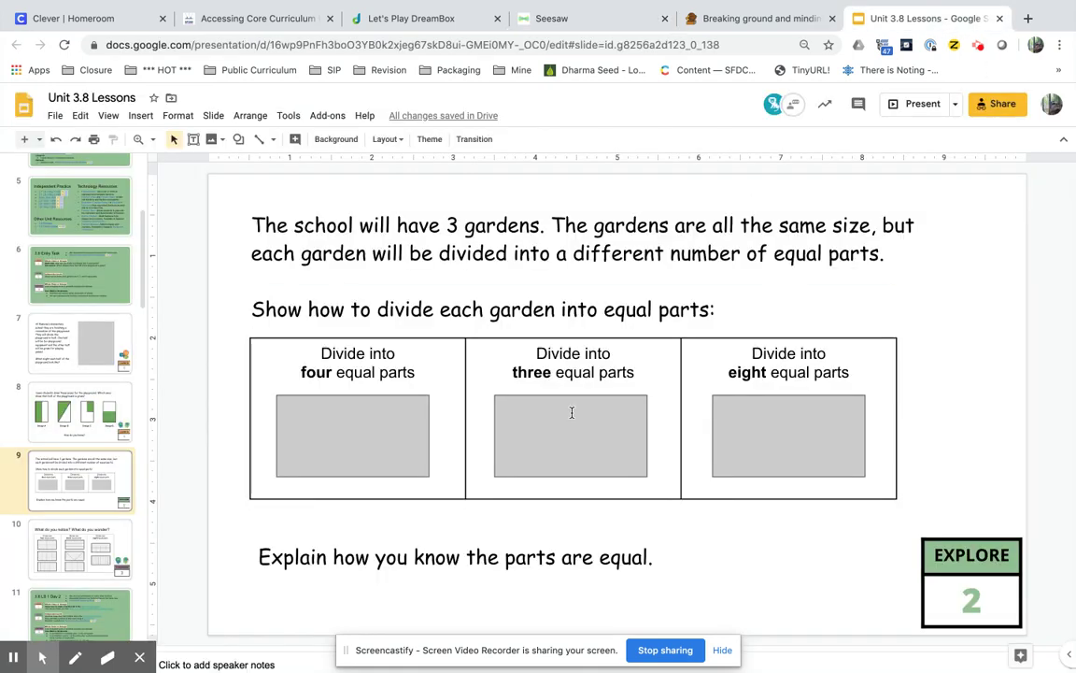
left_click(70, 276)
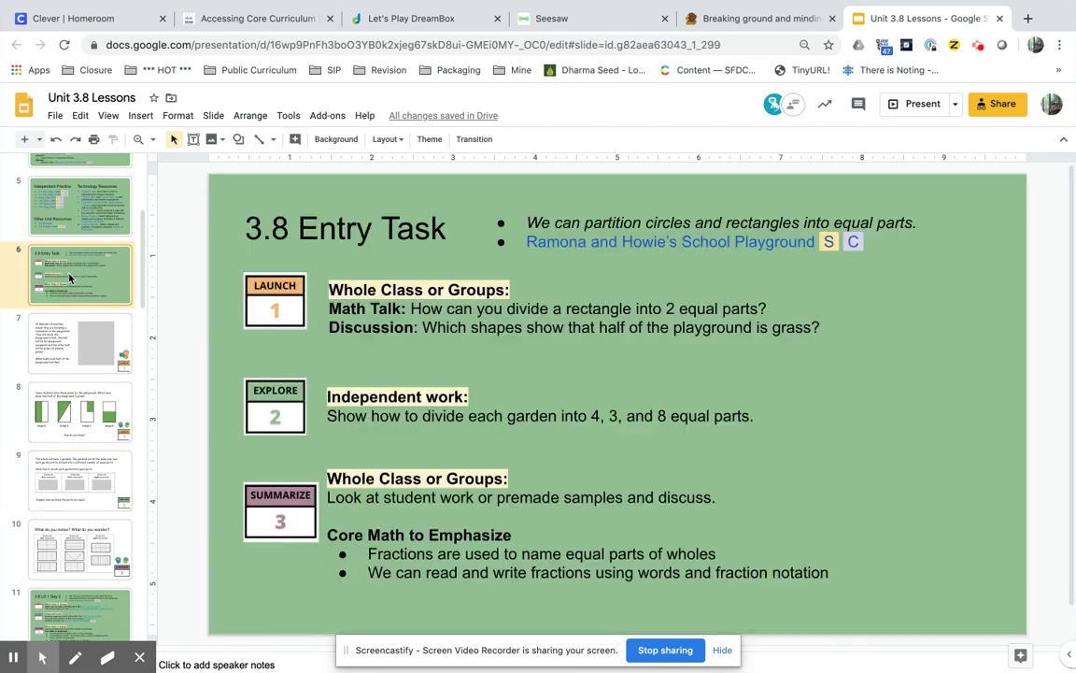
left_click(667, 241)
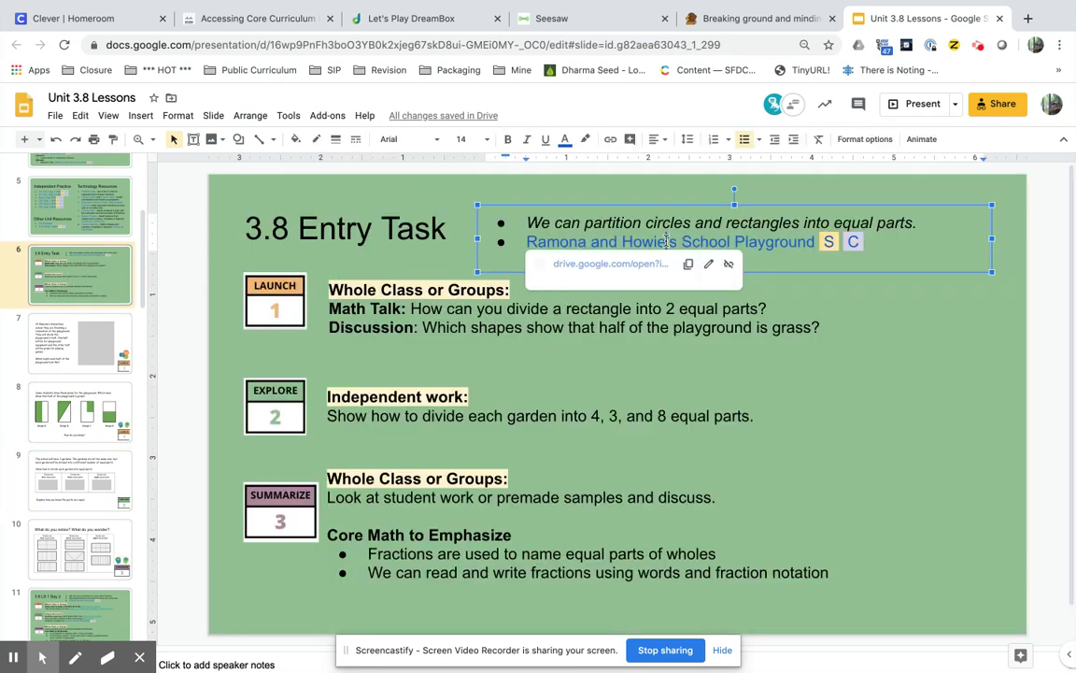
left_click(625, 264)
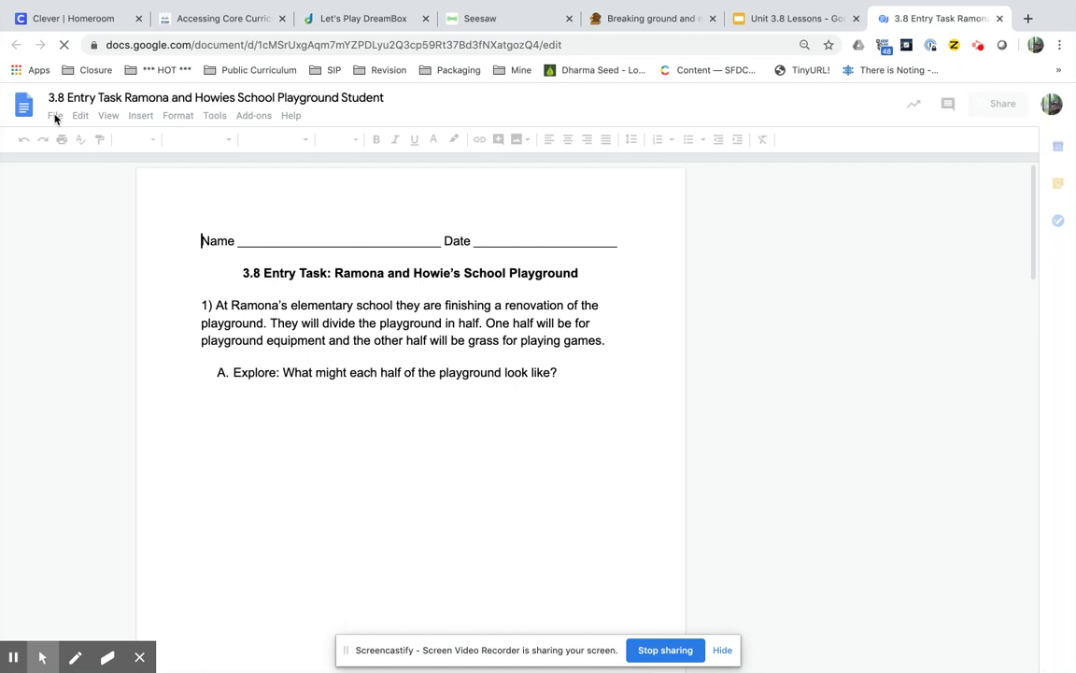
Download the 3.8 Entry Task student document as a PDF.
left_click(55, 116)
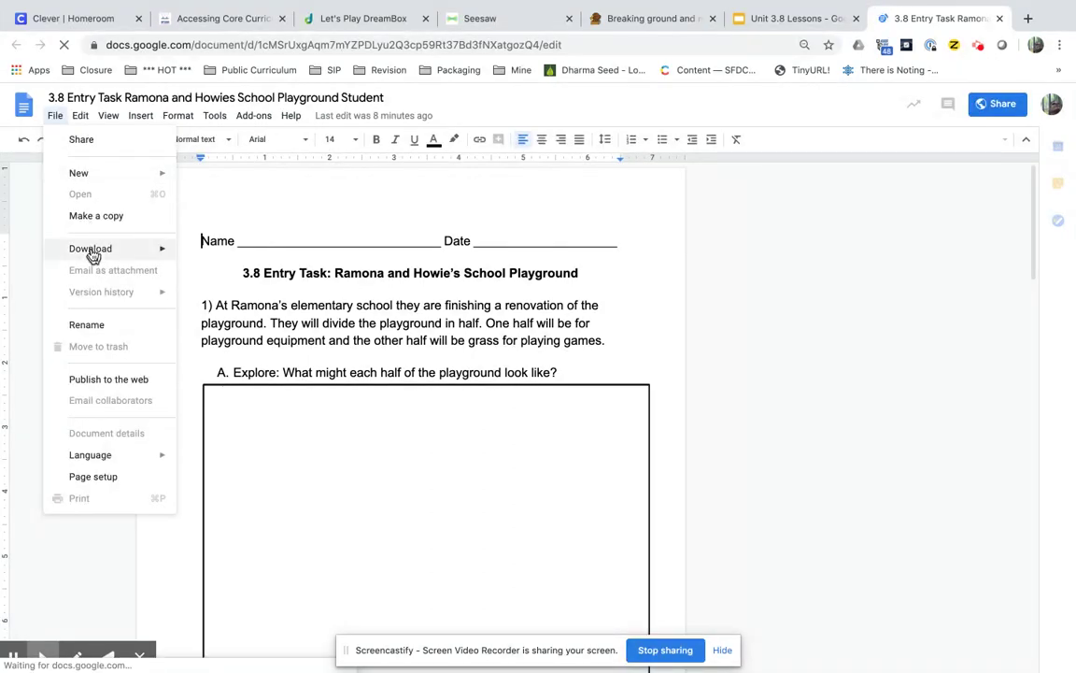
mouse_move(159, 250)
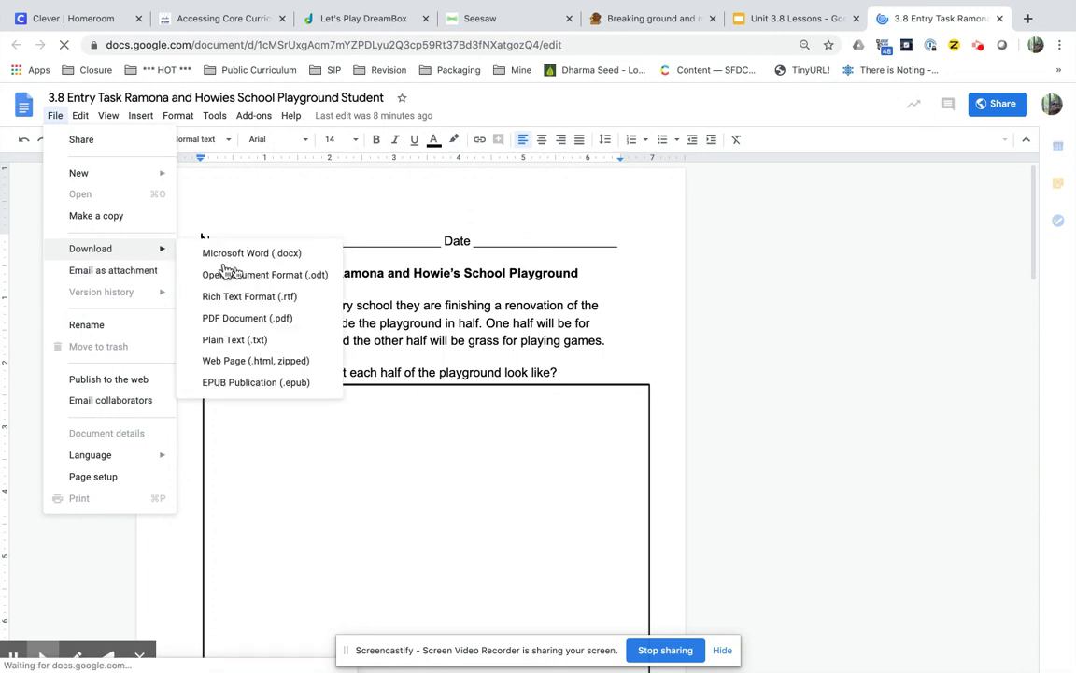
left_click(236, 318)
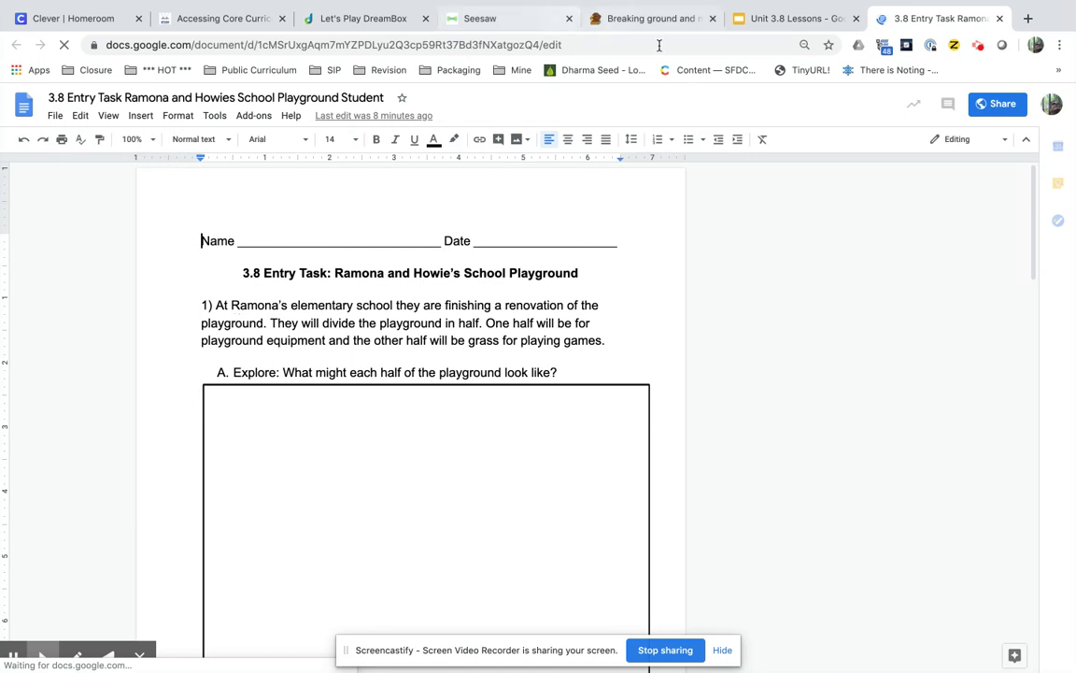
Back in Seesaw, upload the 3.8 Entry Task student PDF from the Desktop as the student response template and save the activity.
left_click(509, 22)
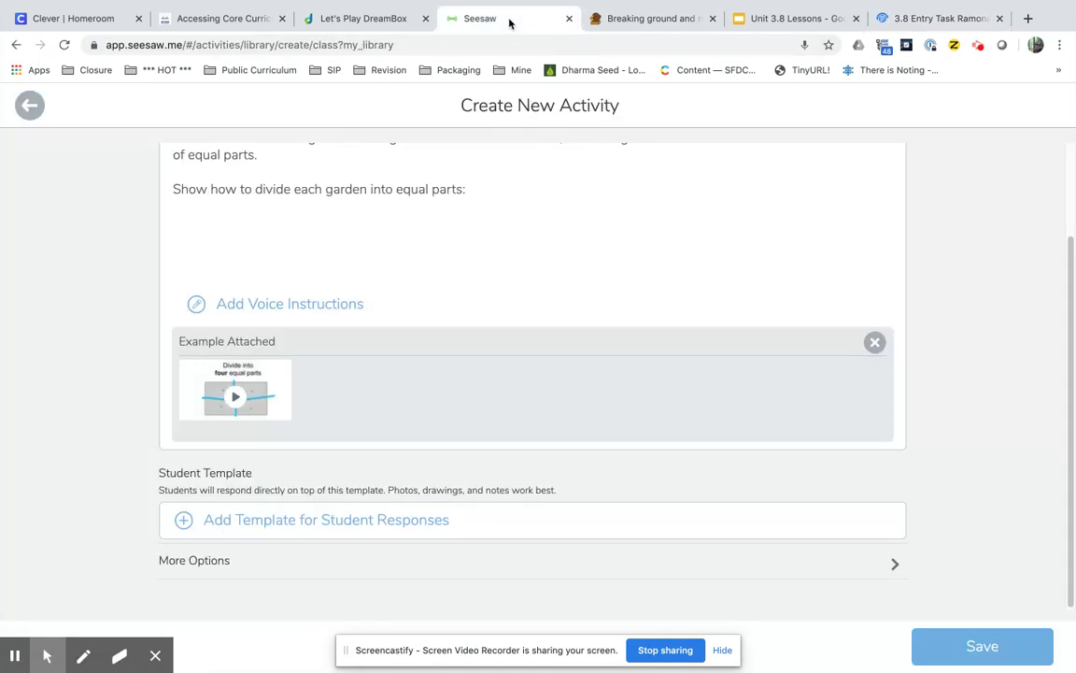
left_click(295, 520)
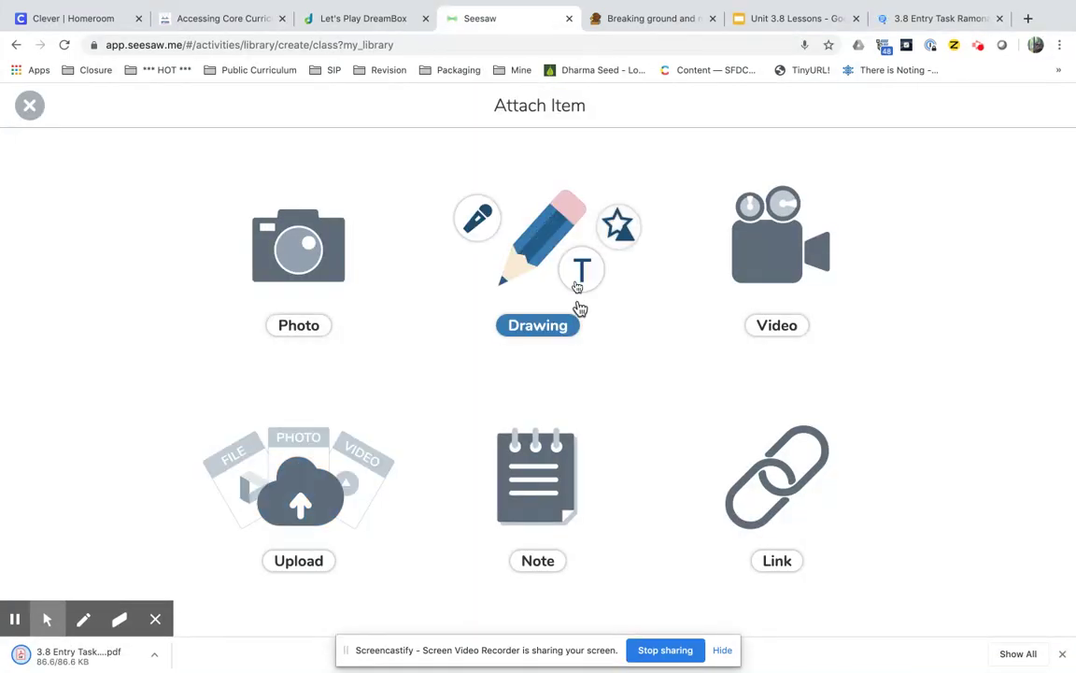
left_click(294, 499)
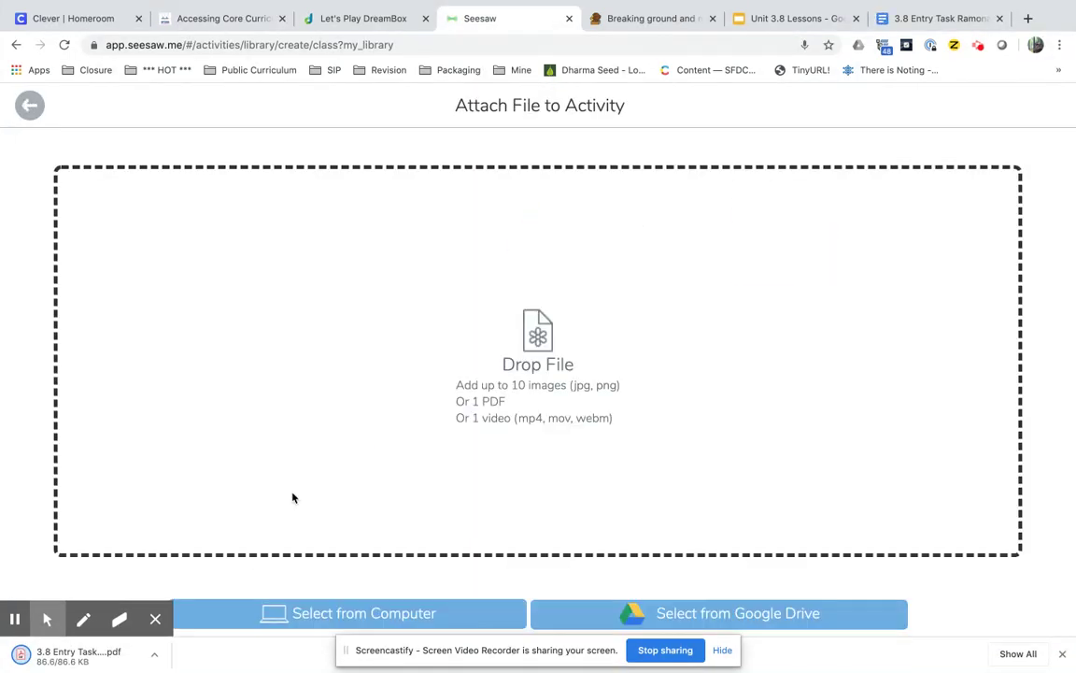
left_click(230, 617)
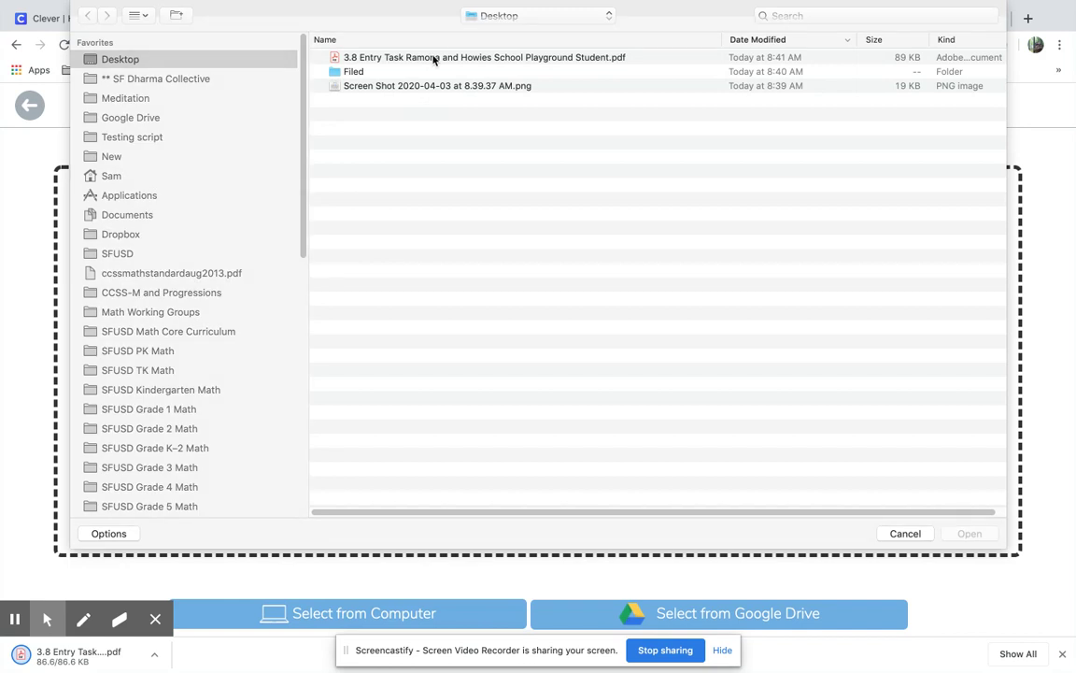
double_click(433, 60)
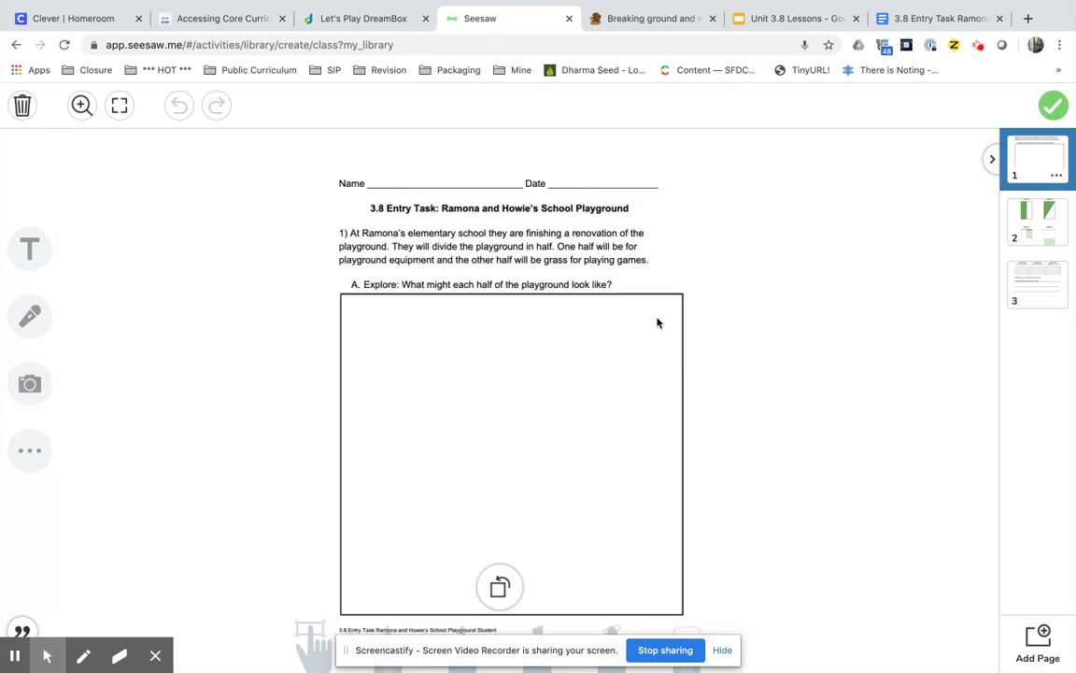
left_click(1053, 106)
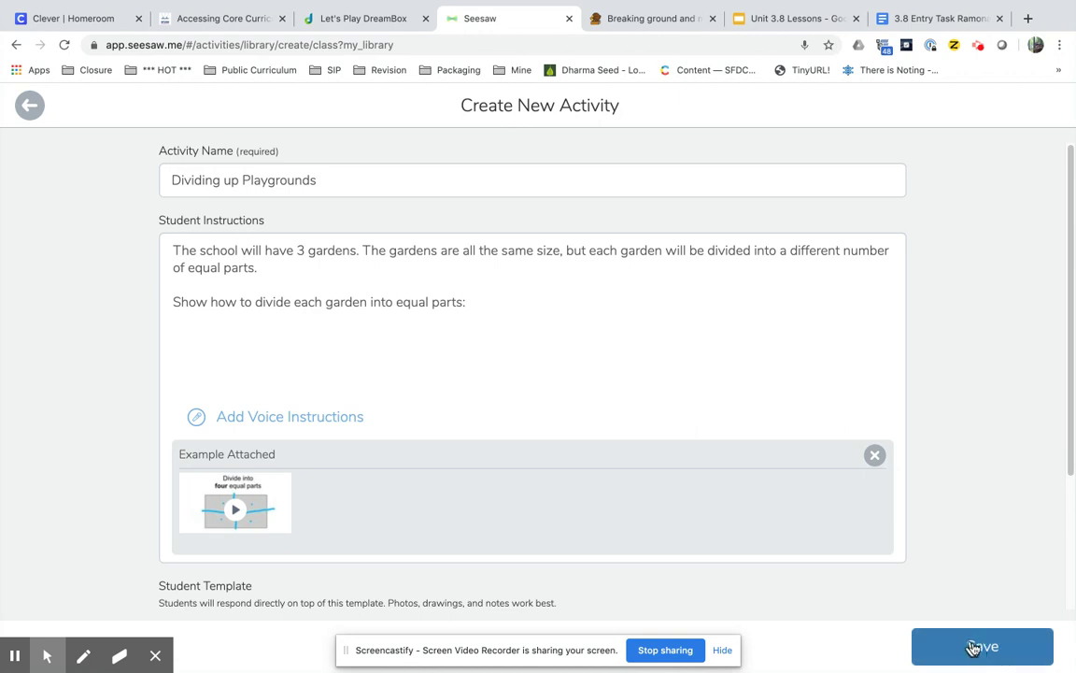
left_click(982, 654)
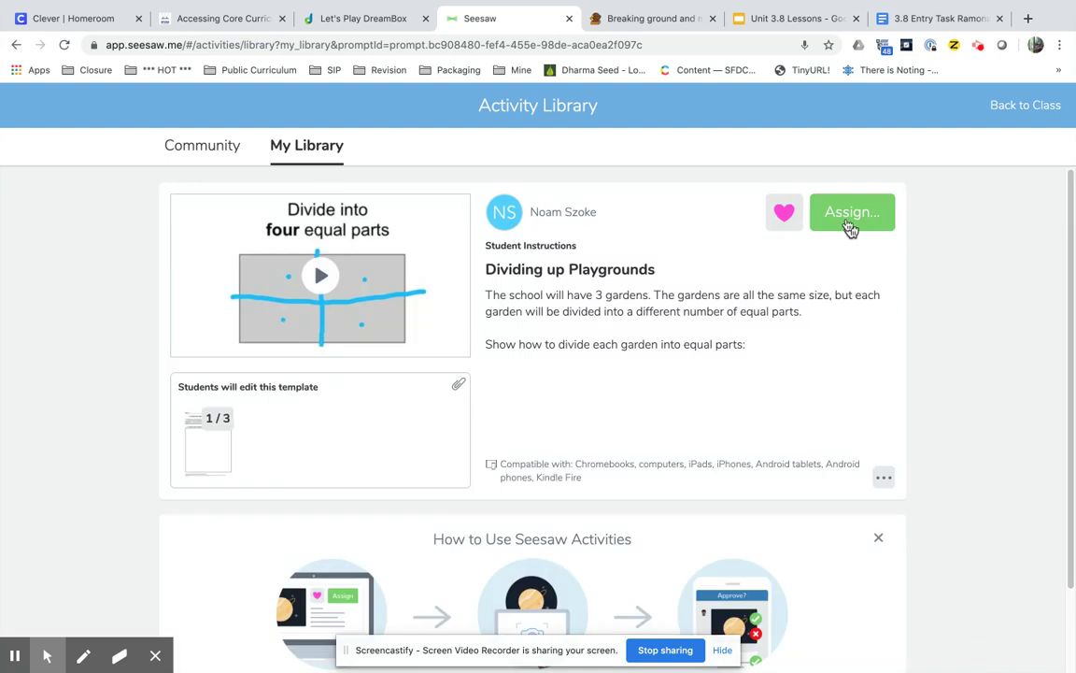
Assign "Dividing up Playgrounds" to the Learning SeeSaw Grade 3 class and return to the class's activities.
left_click(847, 215)
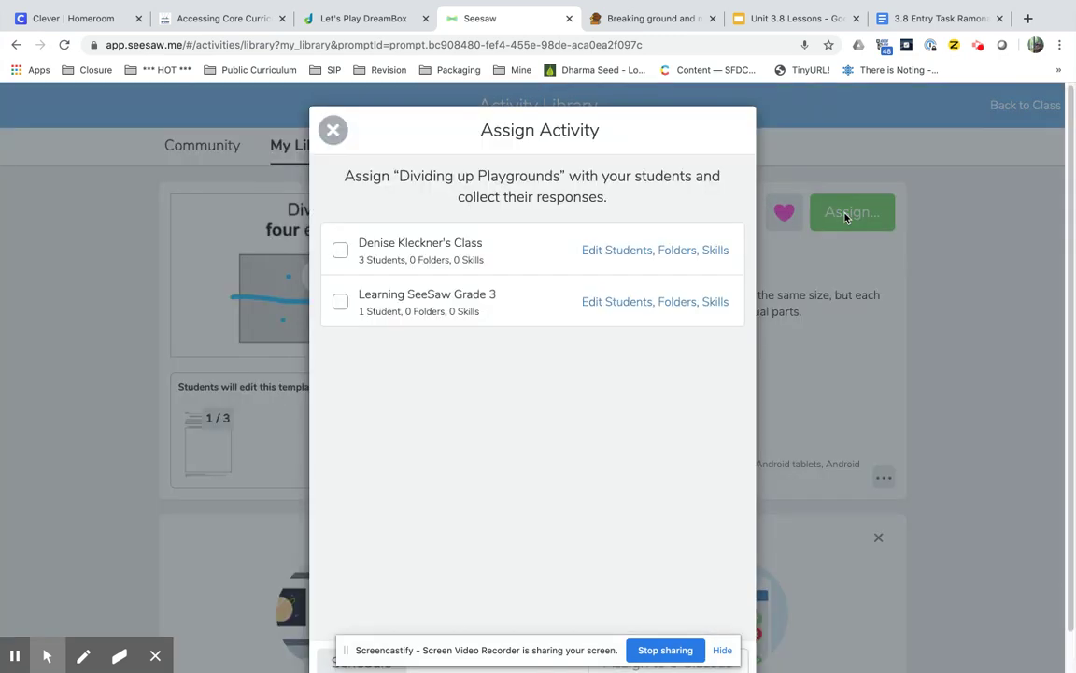
left_click(398, 316)
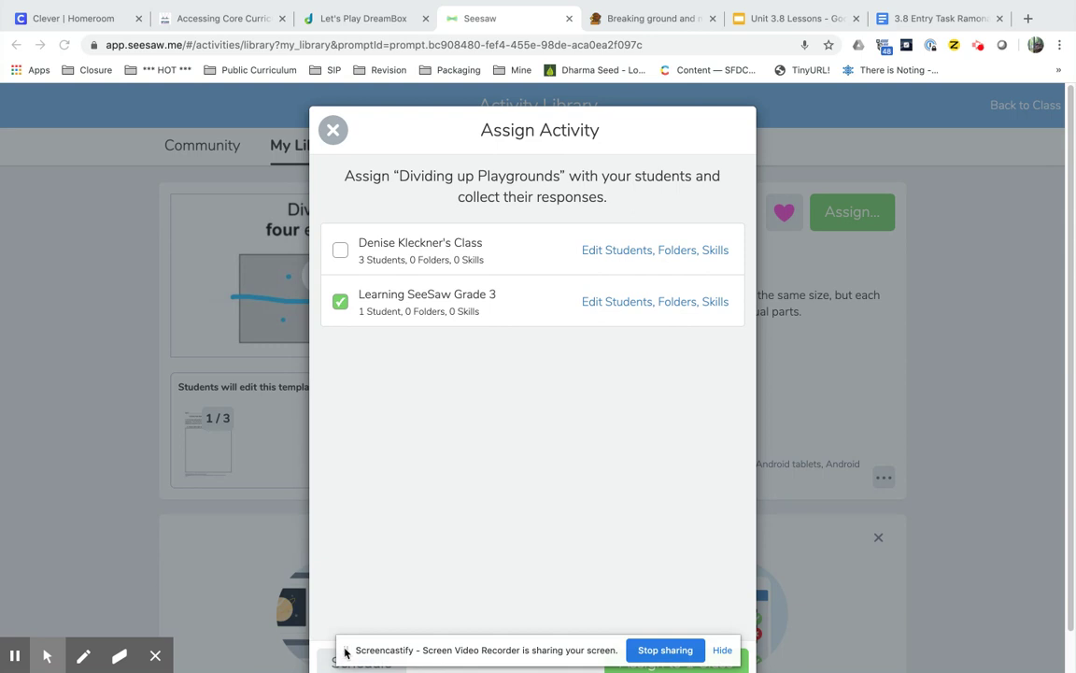
left_click_drag(346, 651, 78, 518)
left_click(669, 662)
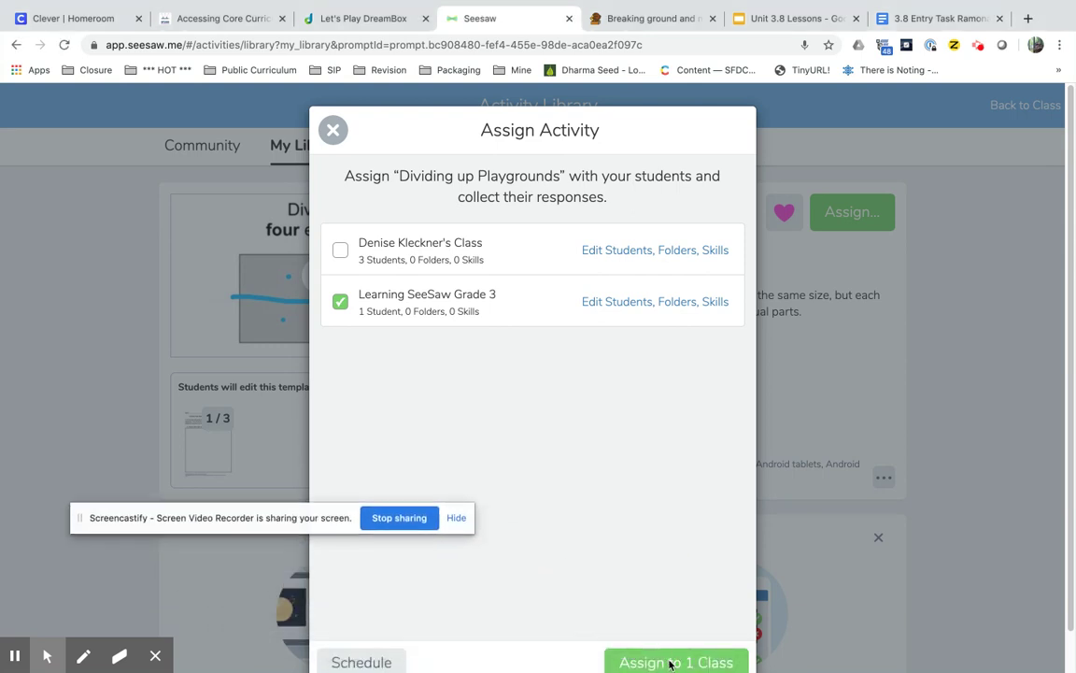
left_click(669, 662)
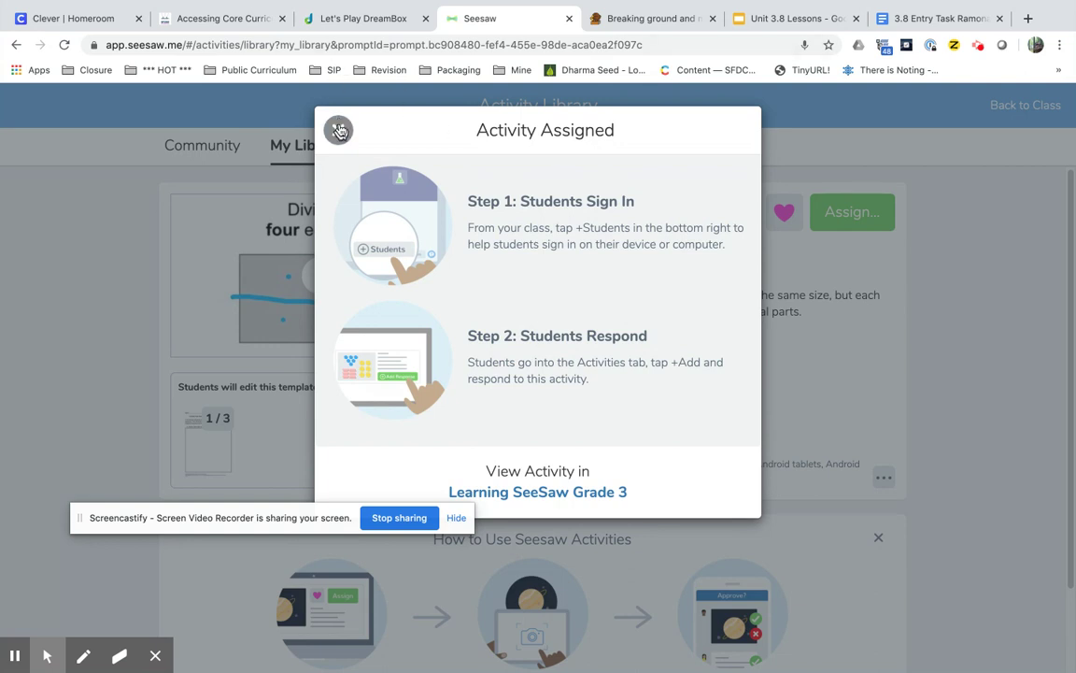
left_click(781, 250)
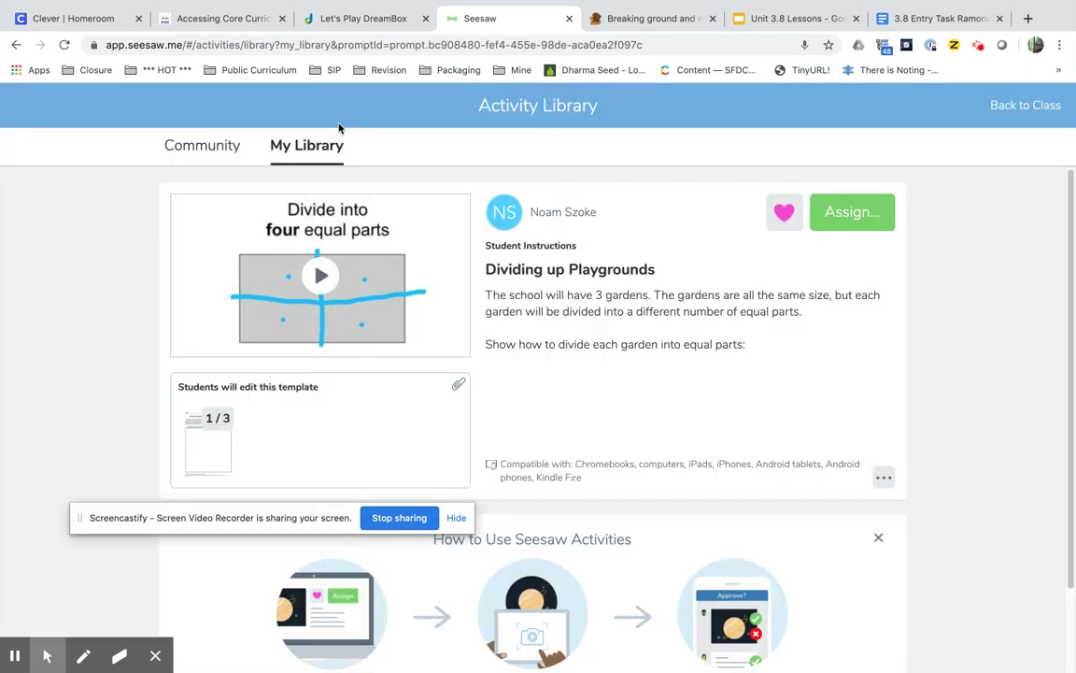
left_click(1026, 107)
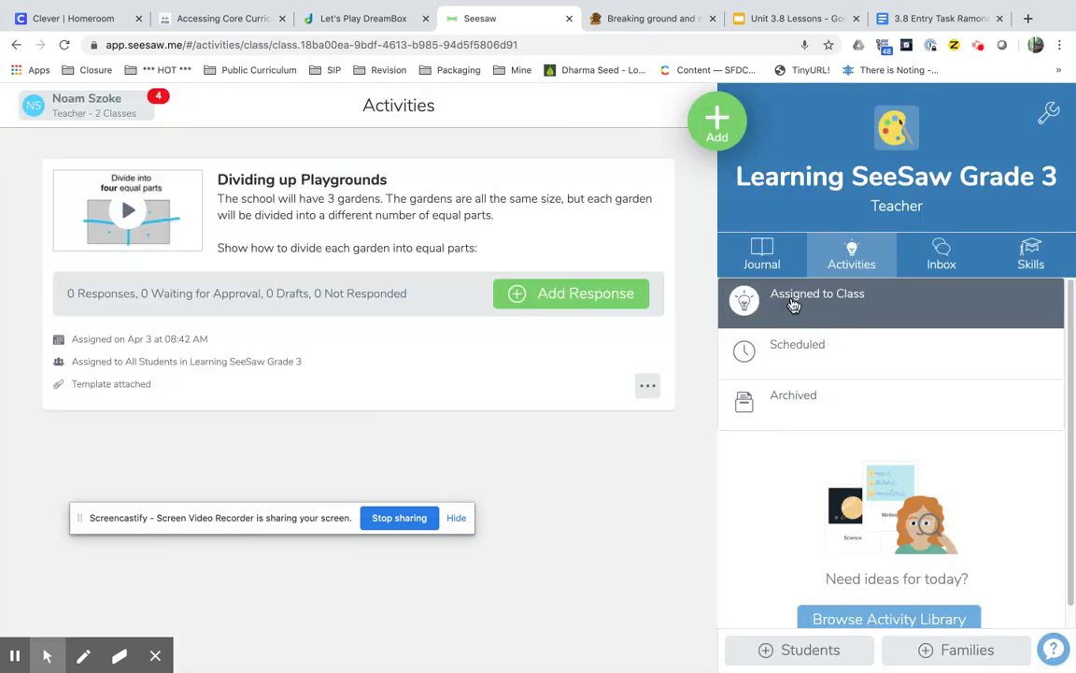